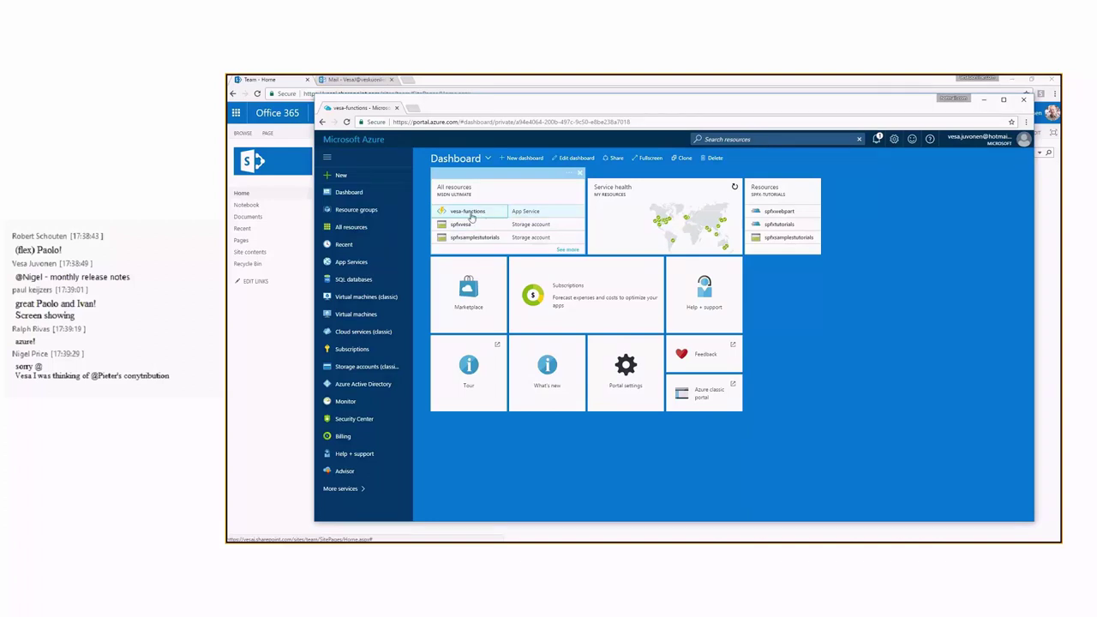
# Show all resources of the MSDN Ultimate subscription sorted by resource group and open the vesa-functions app in the SPFx group
pyautogui.click(470, 218)
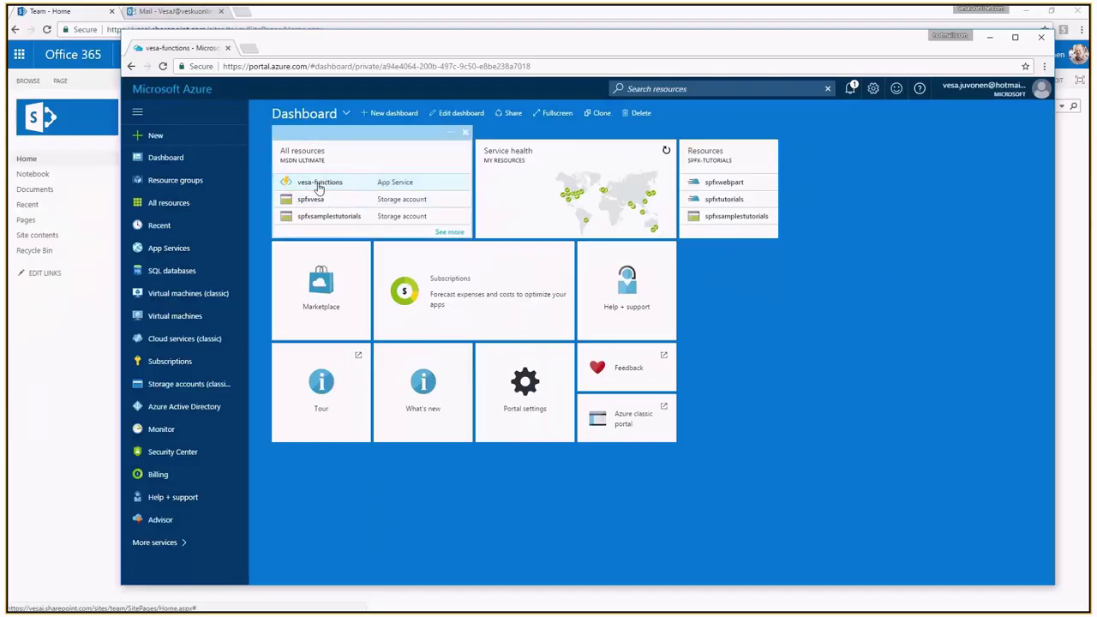
pyautogui.click(447, 232)
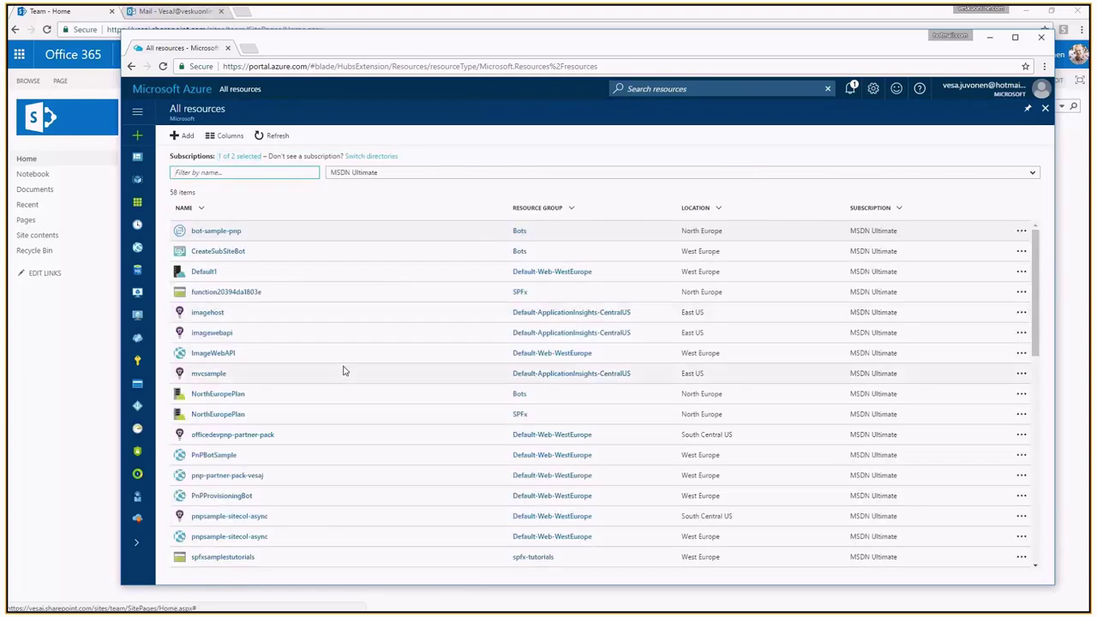
pyautogui.click(557, 210)
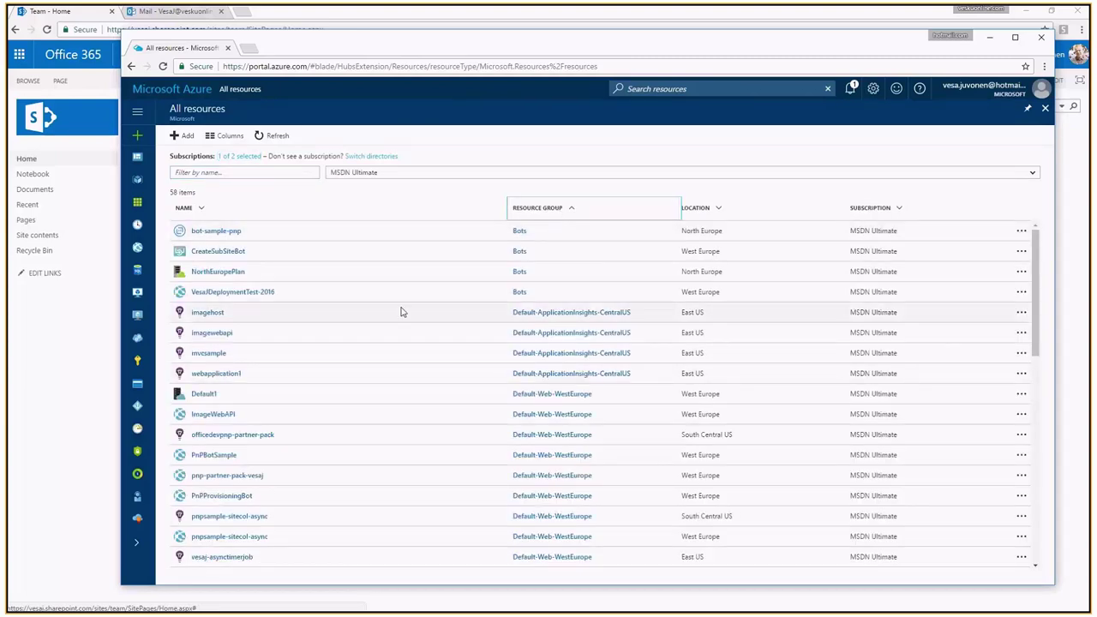
pyautogui.scroll(-10, 401, 312)
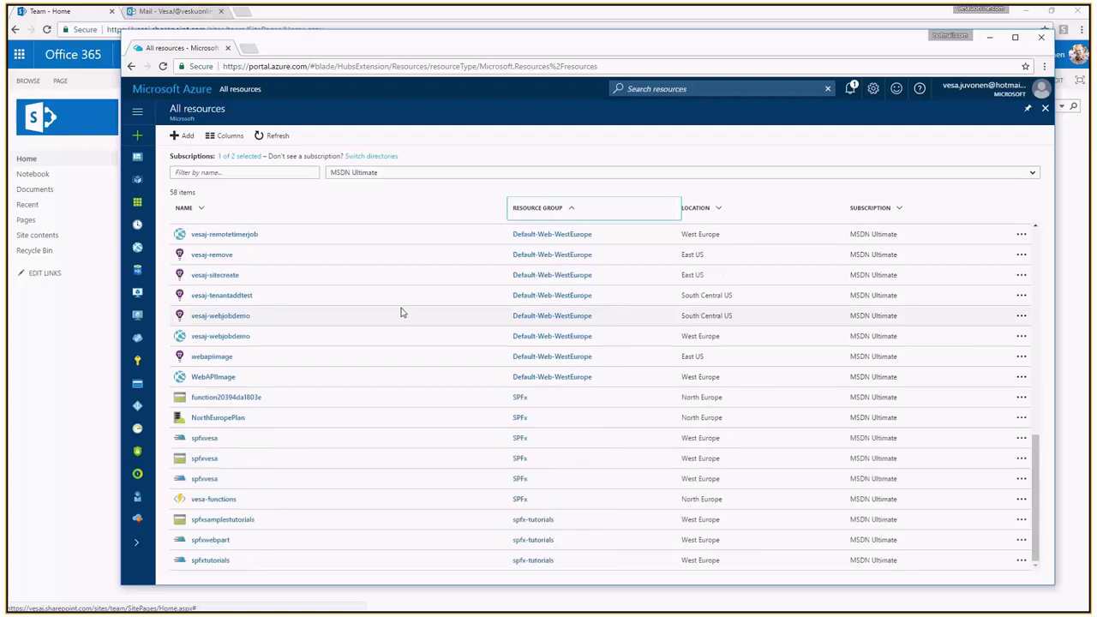
pyautogui.click(212, 500)
pyautogui.click(212, 500)
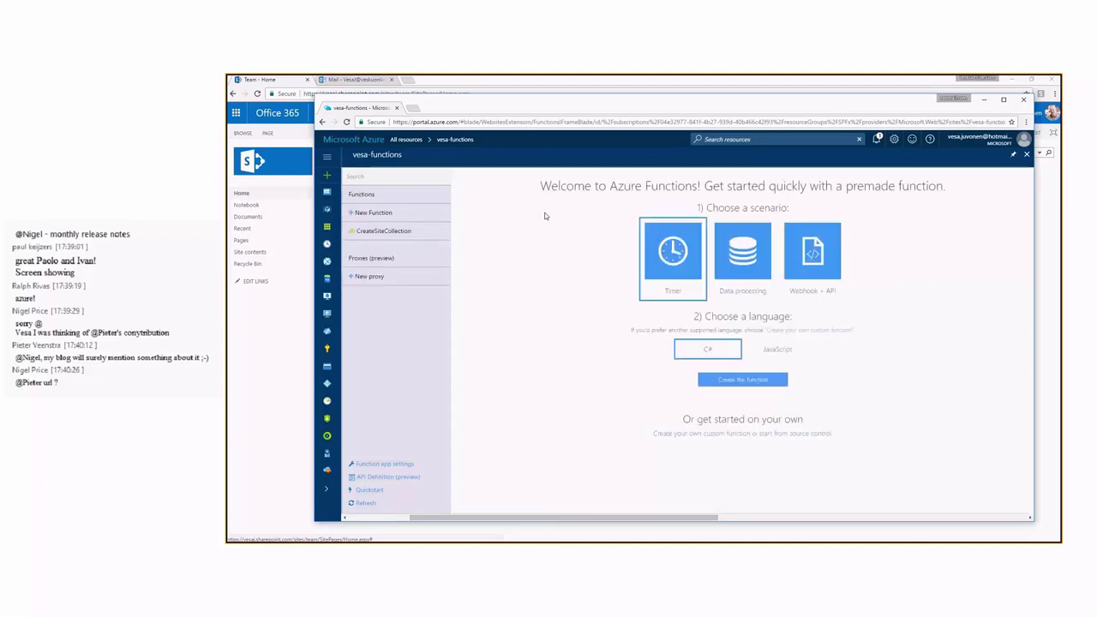
# Start a new function with the language set to PowerShell, the scenario to Experimental and the QueueTrigger-Powershell template
pyautogui.click(386, 218)
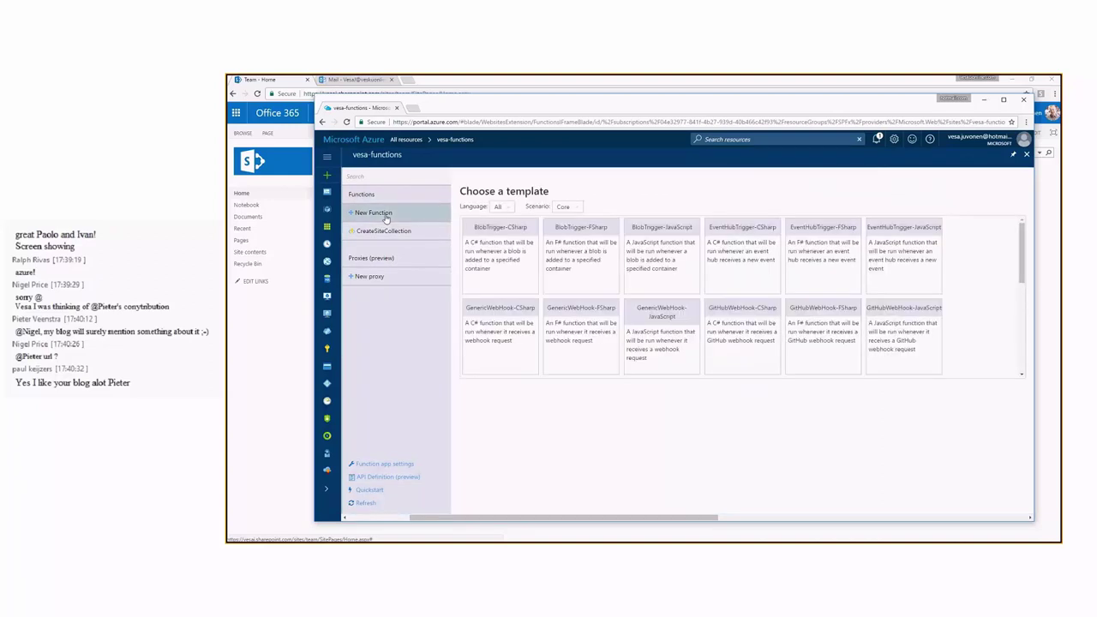
pyautogui.click(502, 208)
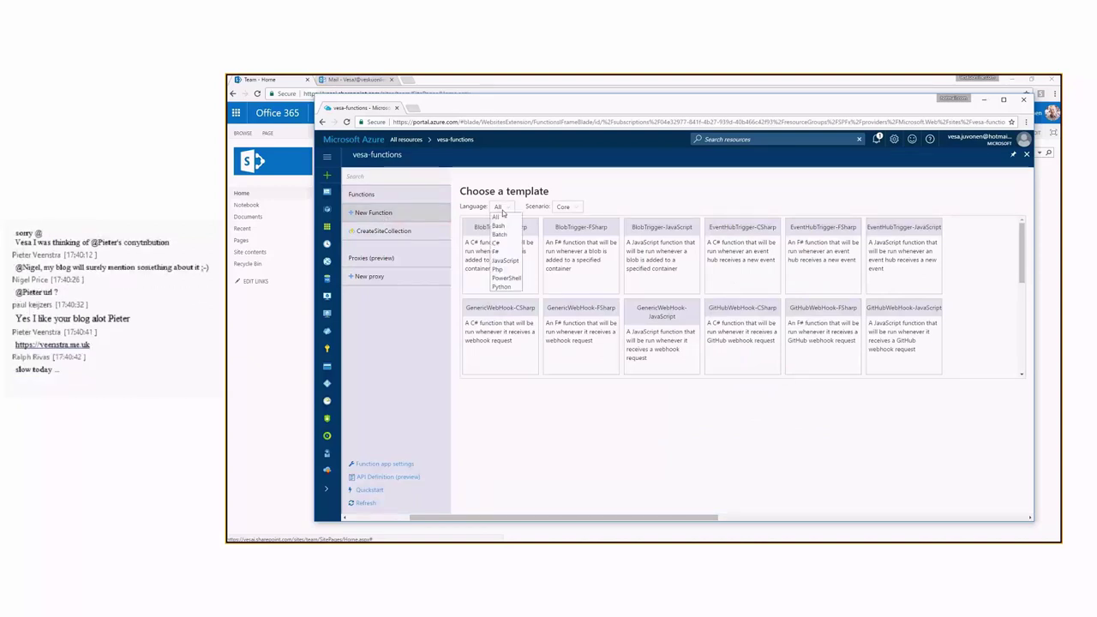
pyautogui.click(505, 278)
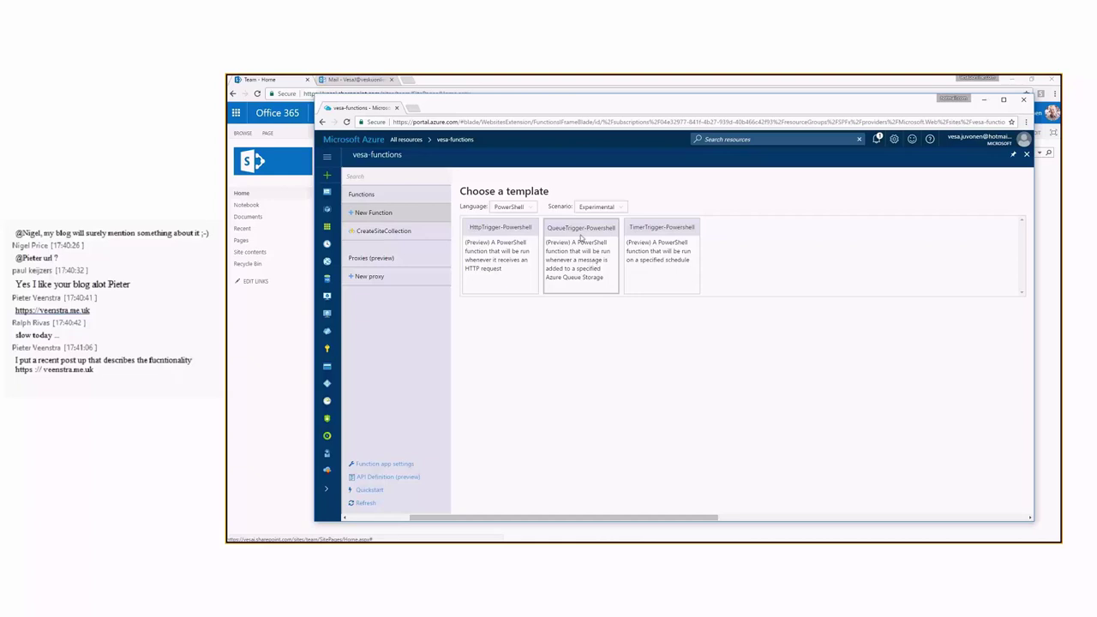
pyautogui.click(592, 262)
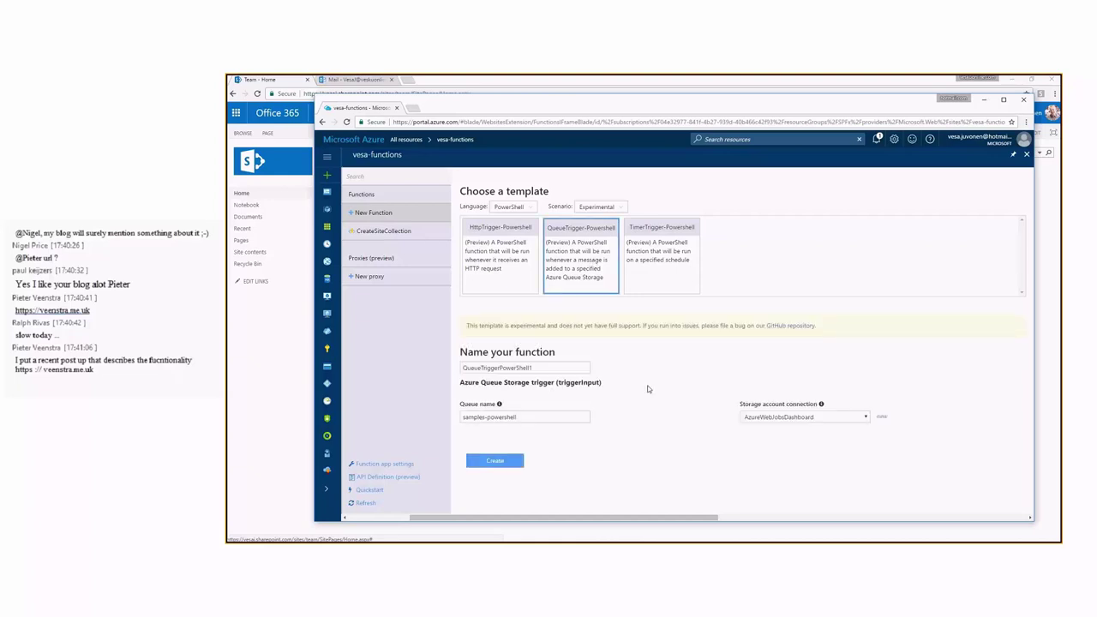
# Name the function ModernSiteCreation and set its queue name to pnp-core-sig-call
pyautogui.moveTo(530, 373); pyautogui.dragTo(410, 370)
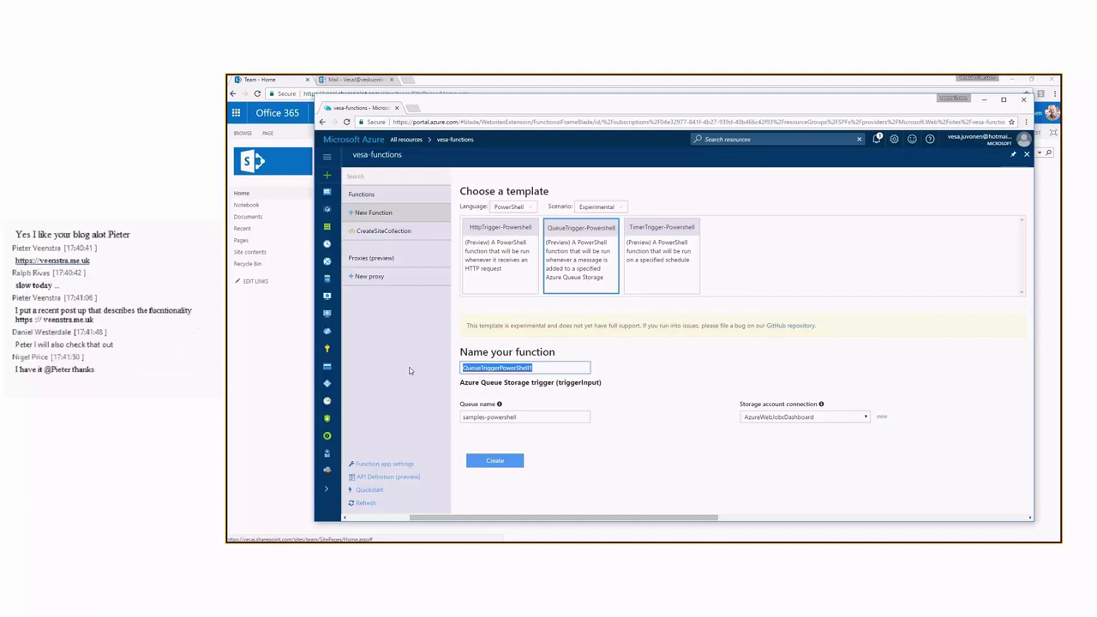
pyautogui.write('ModernSiteCreation')
pyautogui.press('Tab')
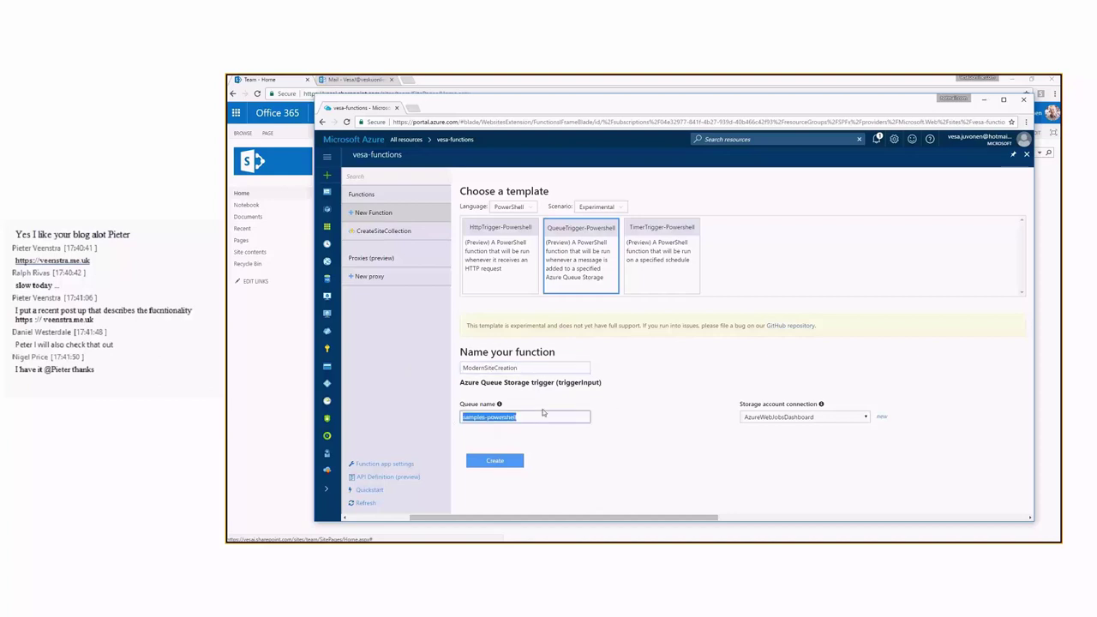
pyautogui.write('pnp-core-')
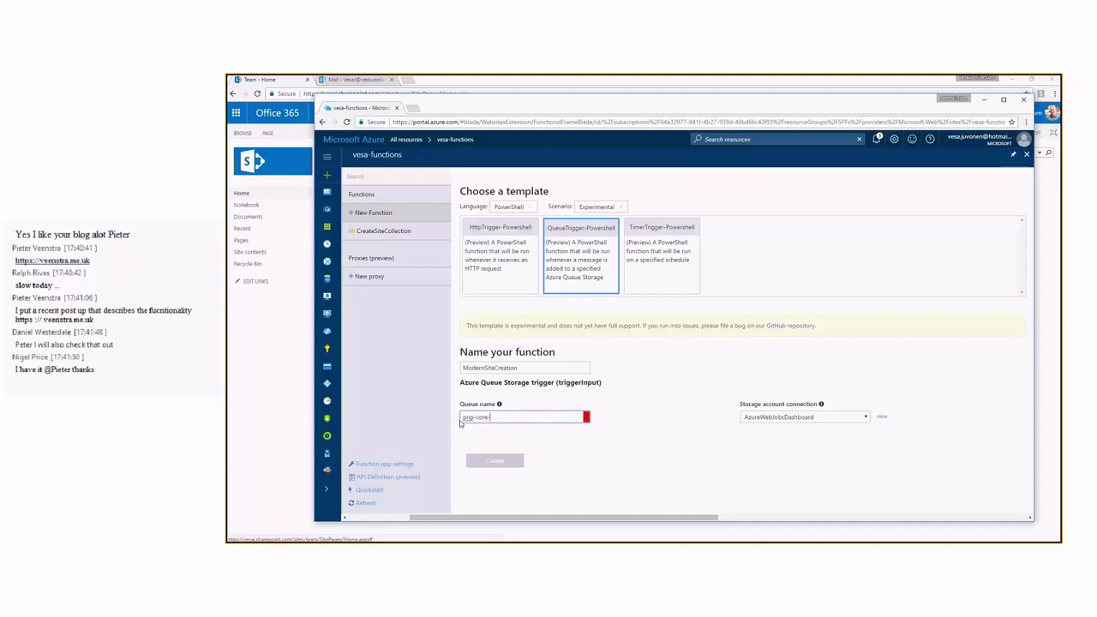
pyautogui.write('siq-caf')
pyautogui.hotkey('ctrl', 'a')
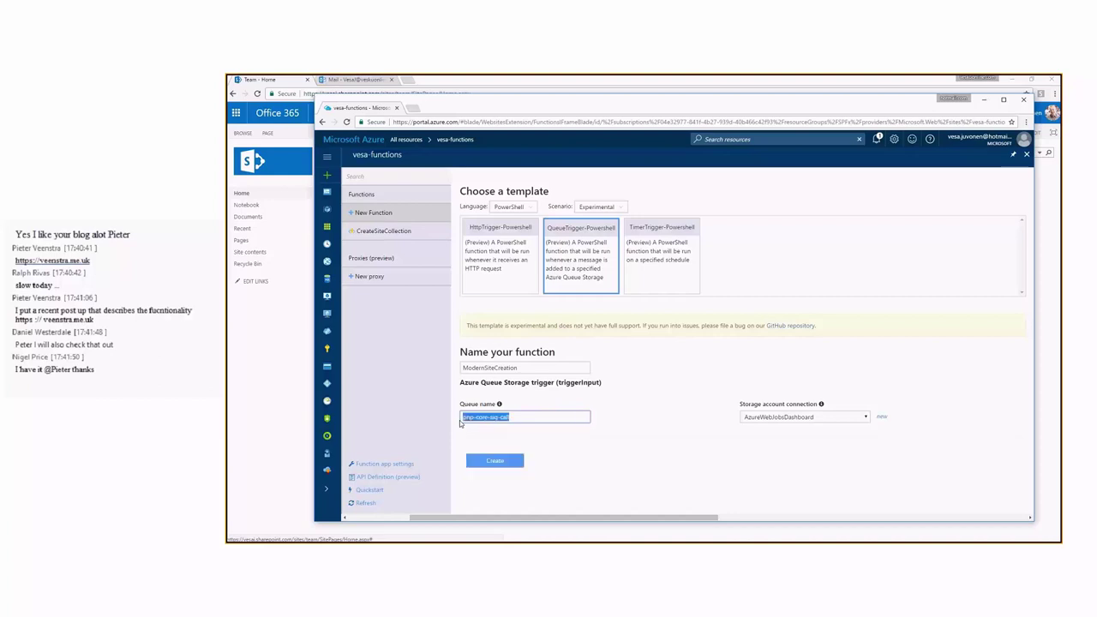
pyautogui.click(543, 399)
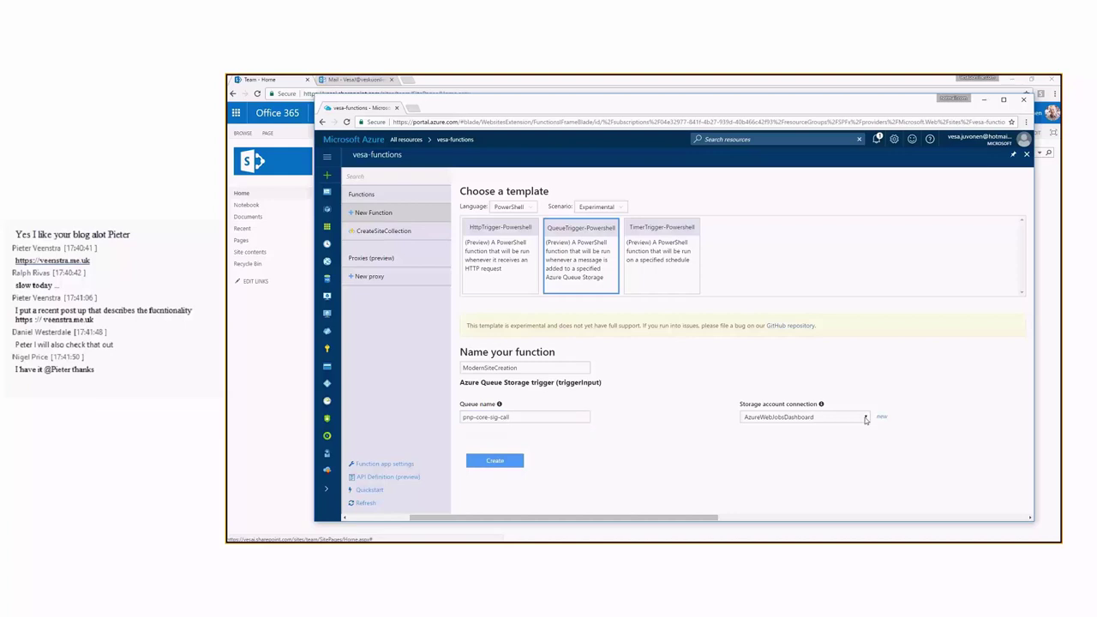
# Set the storage account connection to function20394da1803e_STORAGE and create the function
pyautogui.click(854, 419)
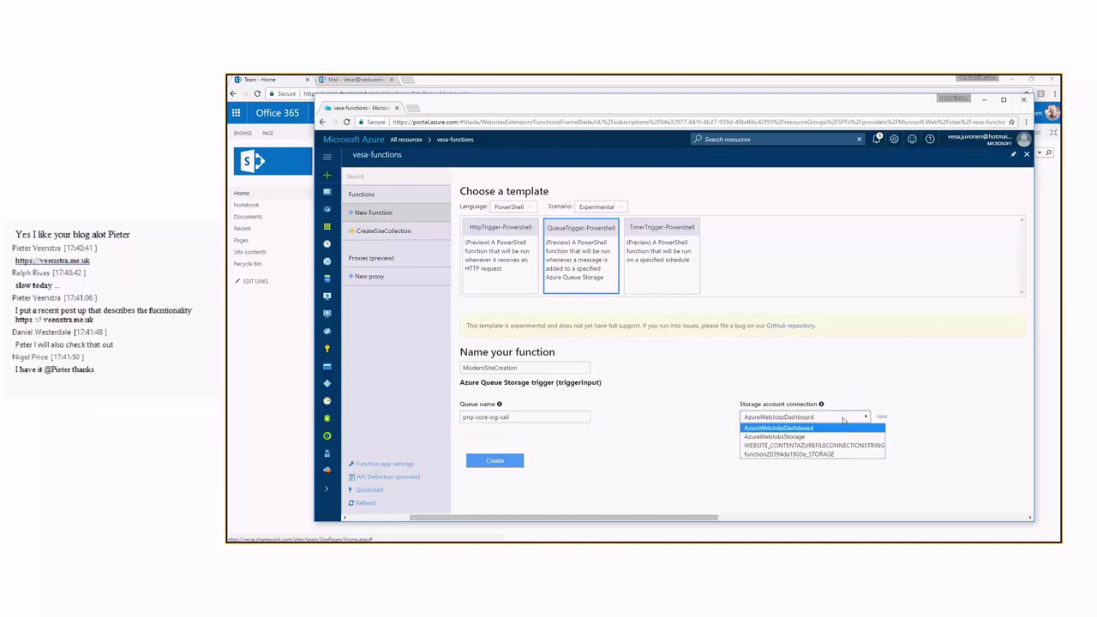
pyautogui.click(798, 454)
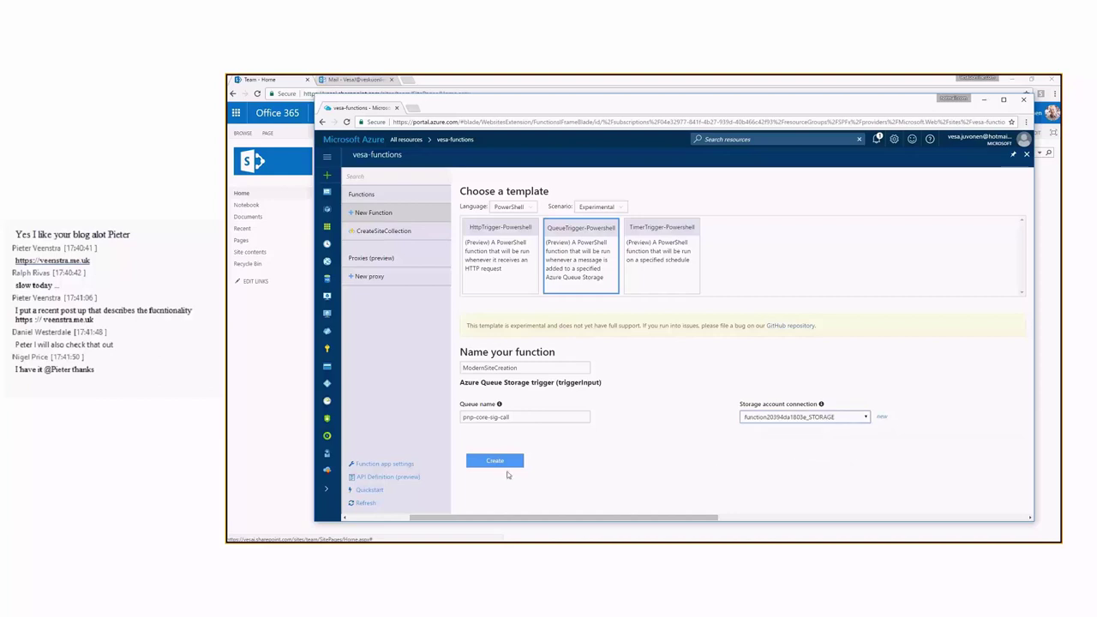
pyautogui.tripleClick(532, 418)
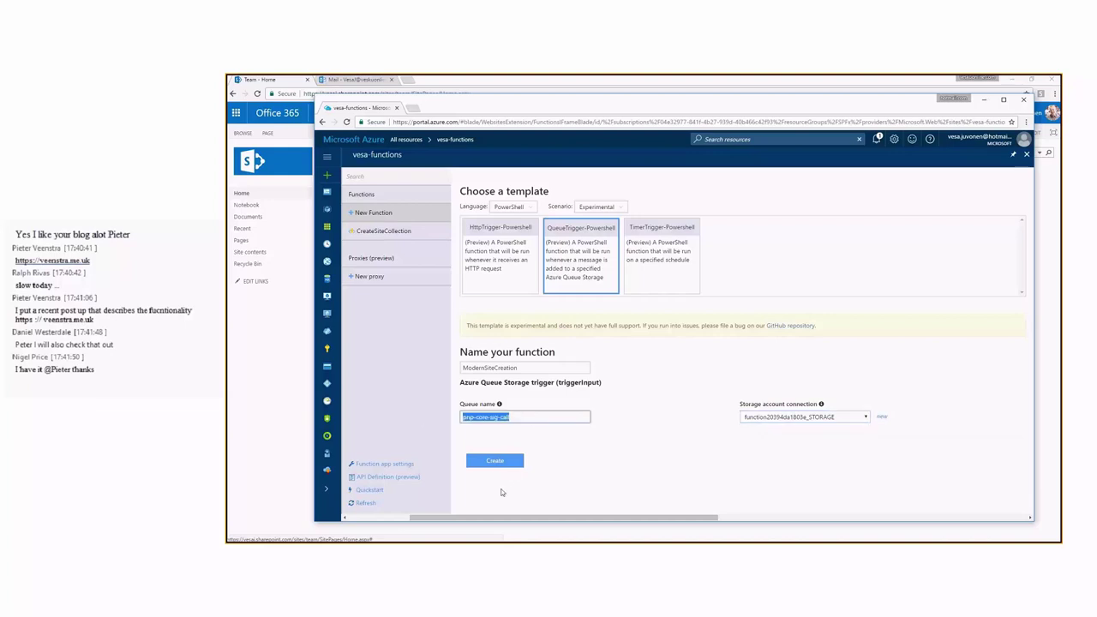
pyautogui.click(501, 459)
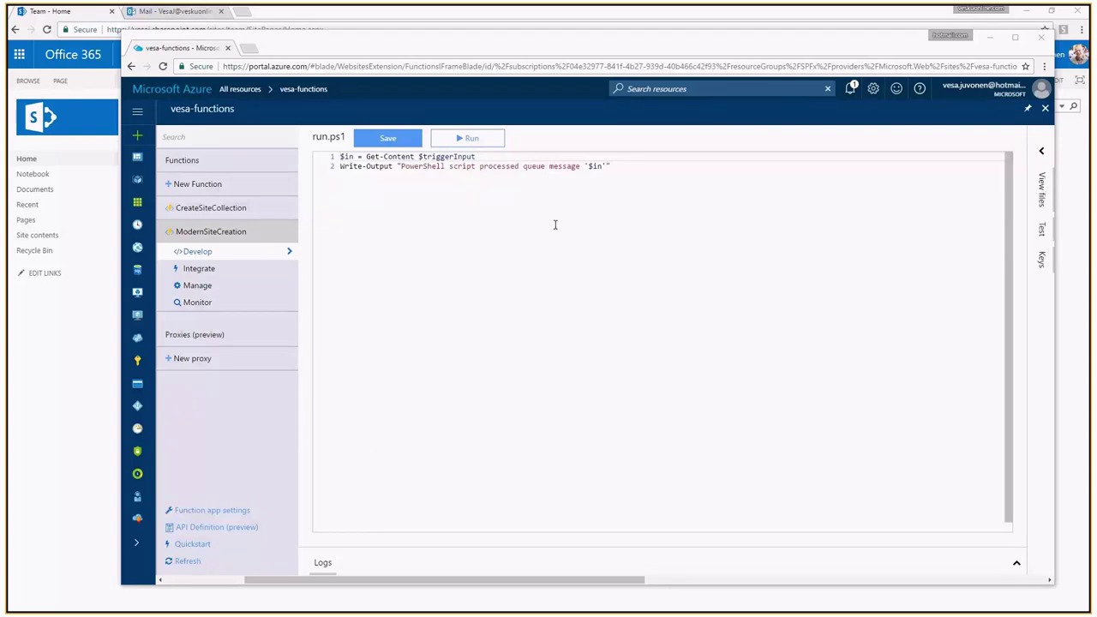
# Look over the new function's file list and its test pane, ending on the file list
pyautogui.click(1041, 188)
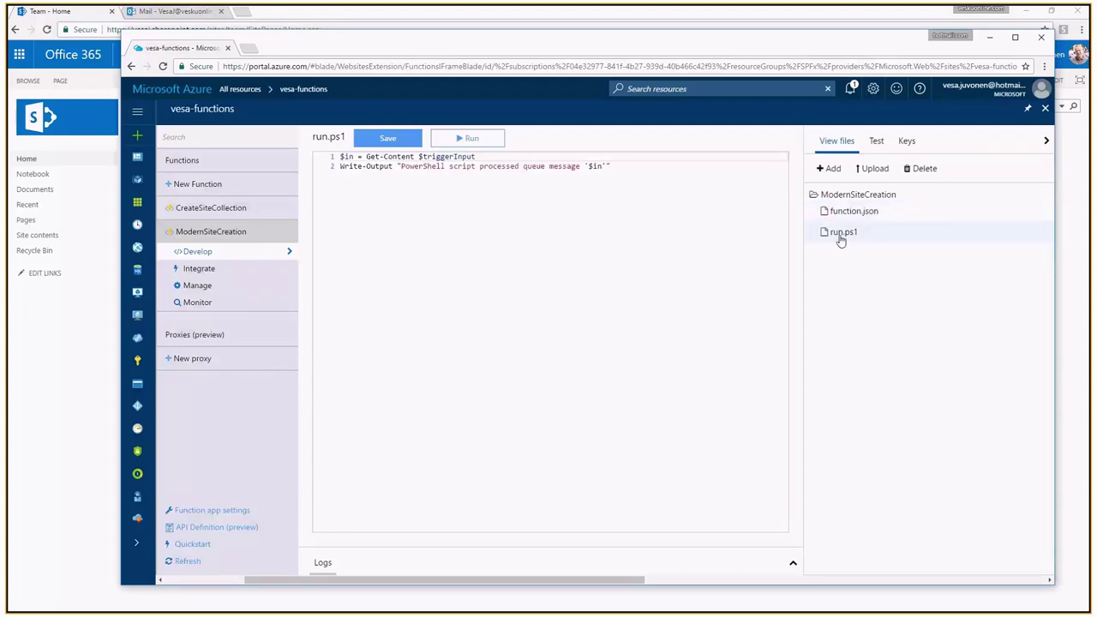
pyautogui.click(875, 141)
pyautogui.click(837, 142)
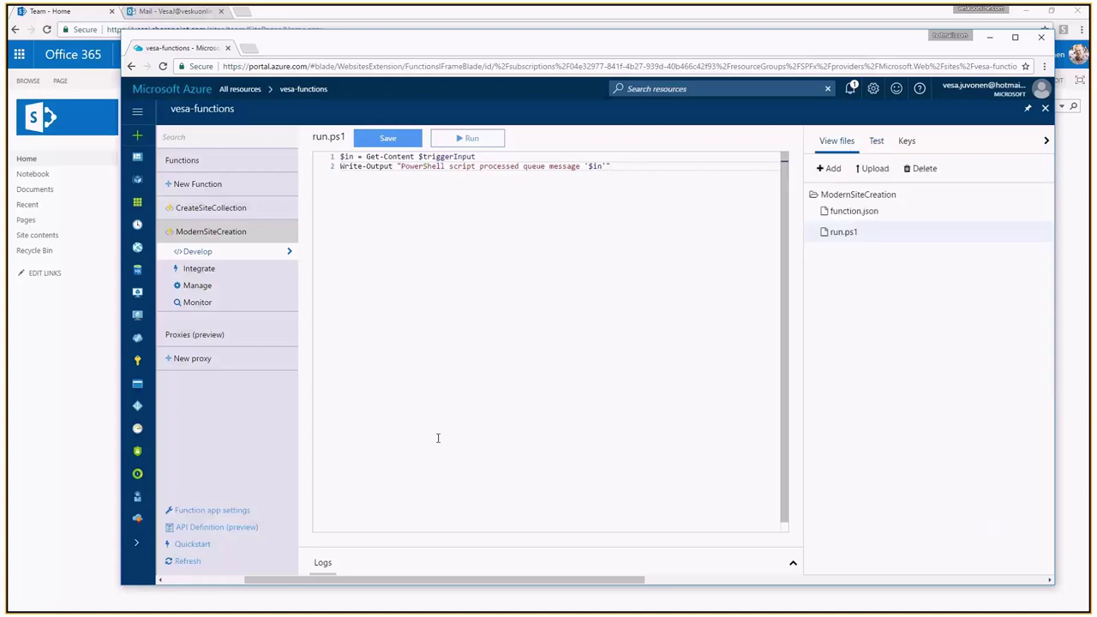
# Open the dev console from the function app settings, maximize the browser window and list the contents of the wwwroot folder
pyautogui.click(224, 514)
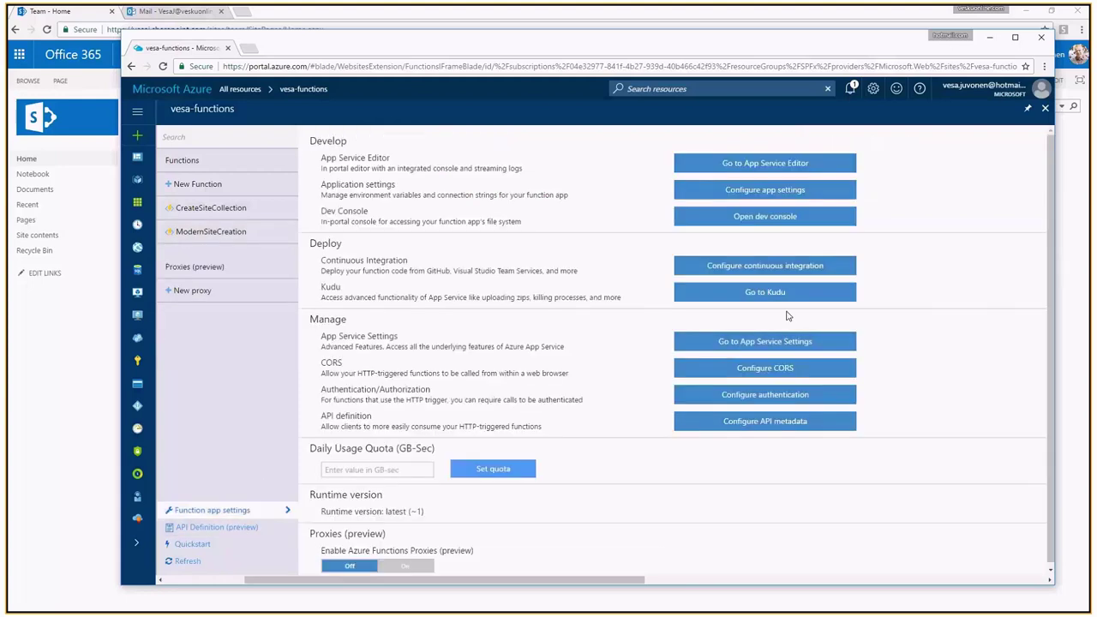
pyautogui.click(756, 218)
pyautogui.doubleClick(553, 45)
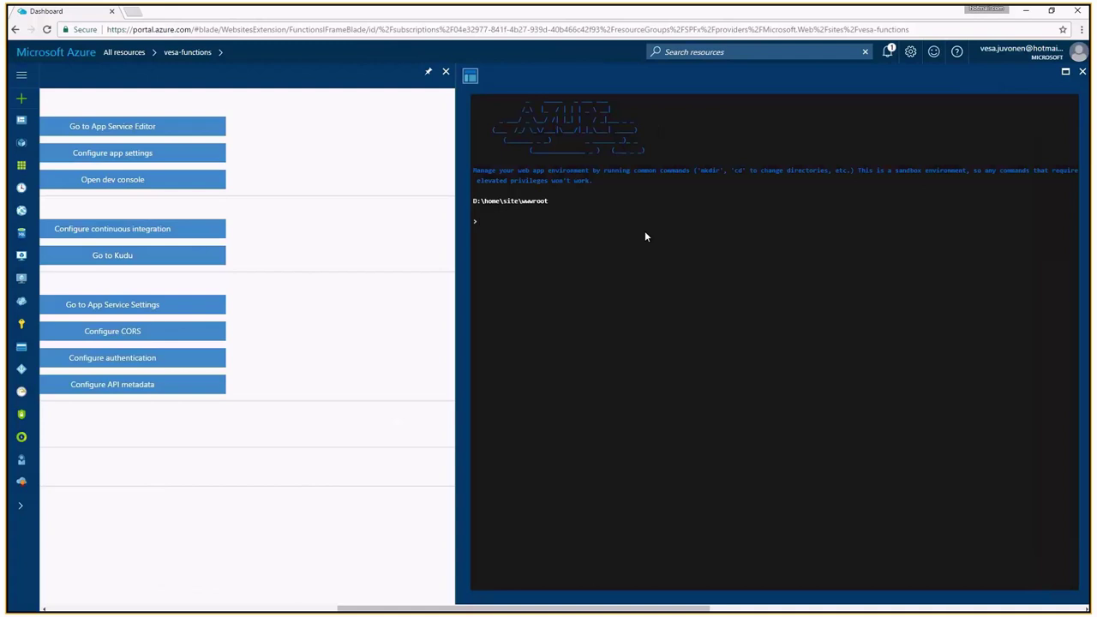
pyautogui.write('ls')
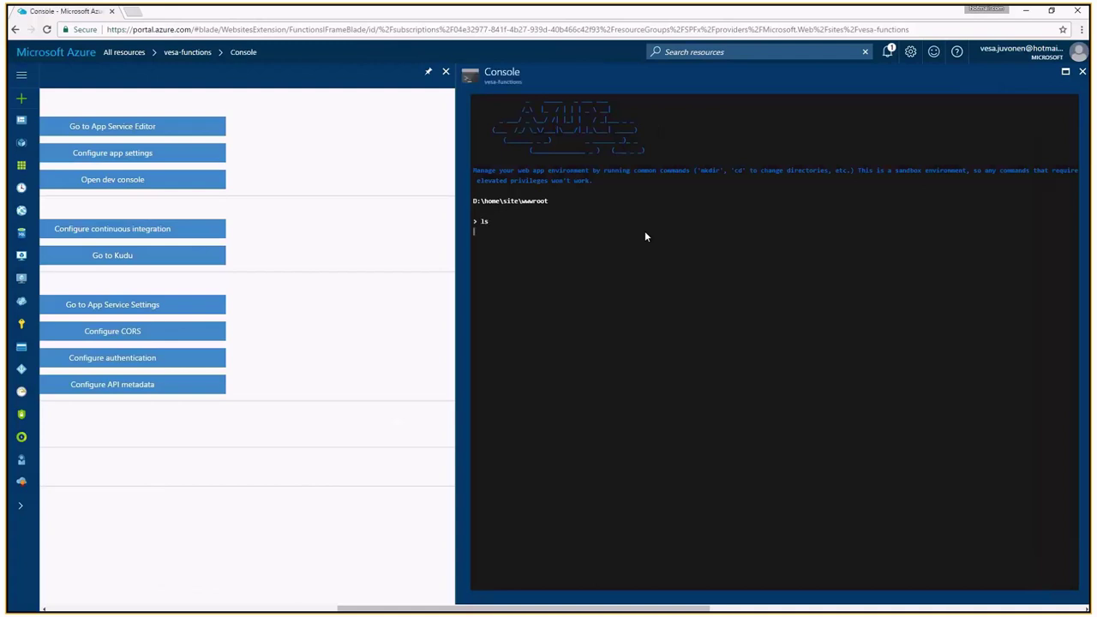
pyautogui.press('Return')
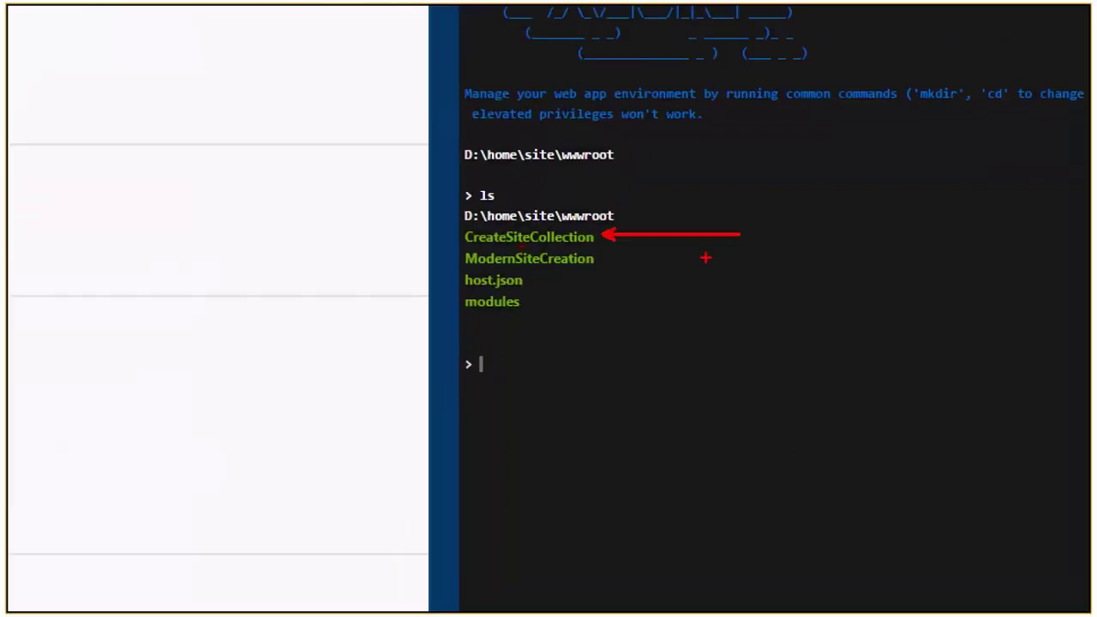
pyautogui.moveTo(599, 257); pyautogui.dragTo(755, 252)
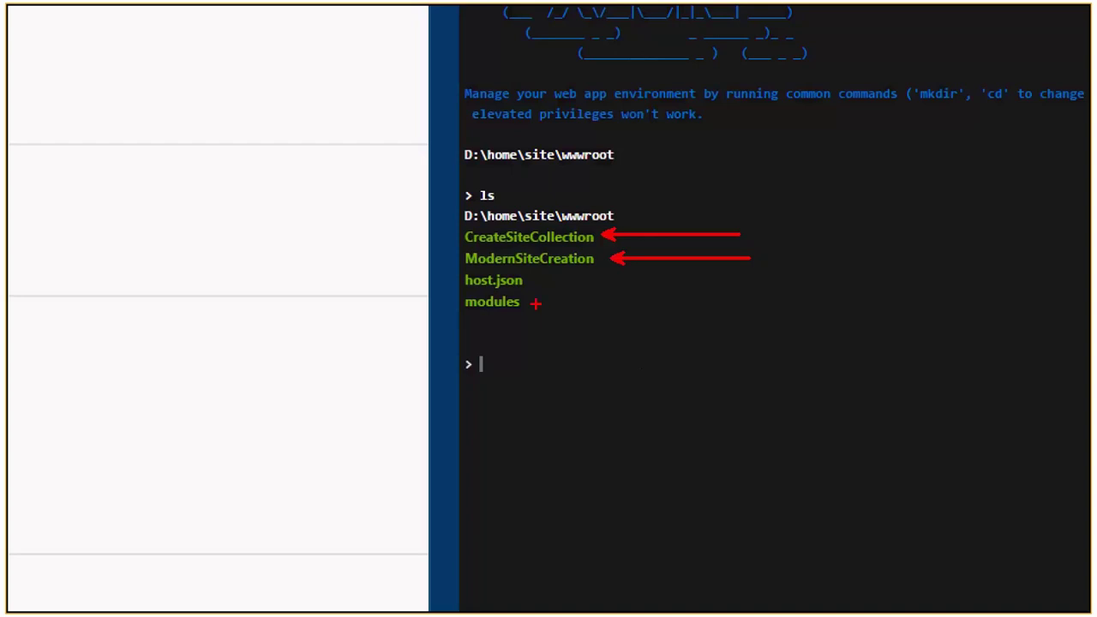
pyautogui.moveTo(535, 303); pyautogui.dragTo(653, 302)
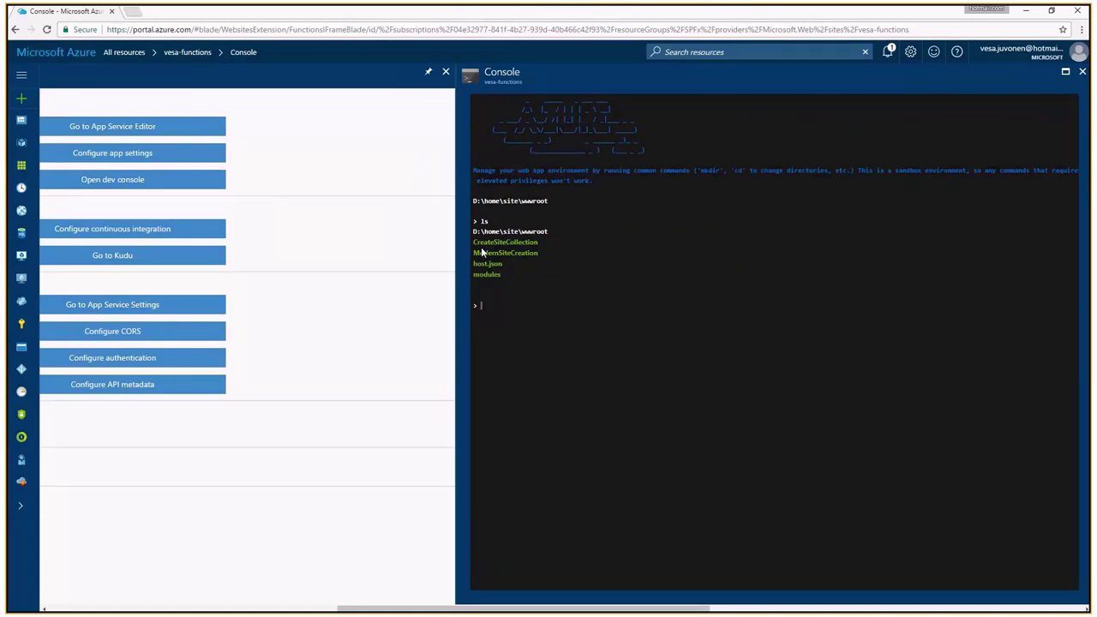
# Change to the modules folder in the console, list its files and highlight SharePointPnPPowerShellOnline.psd1
pyautogui.write('cd modu')
pyautogui.write('cd m')
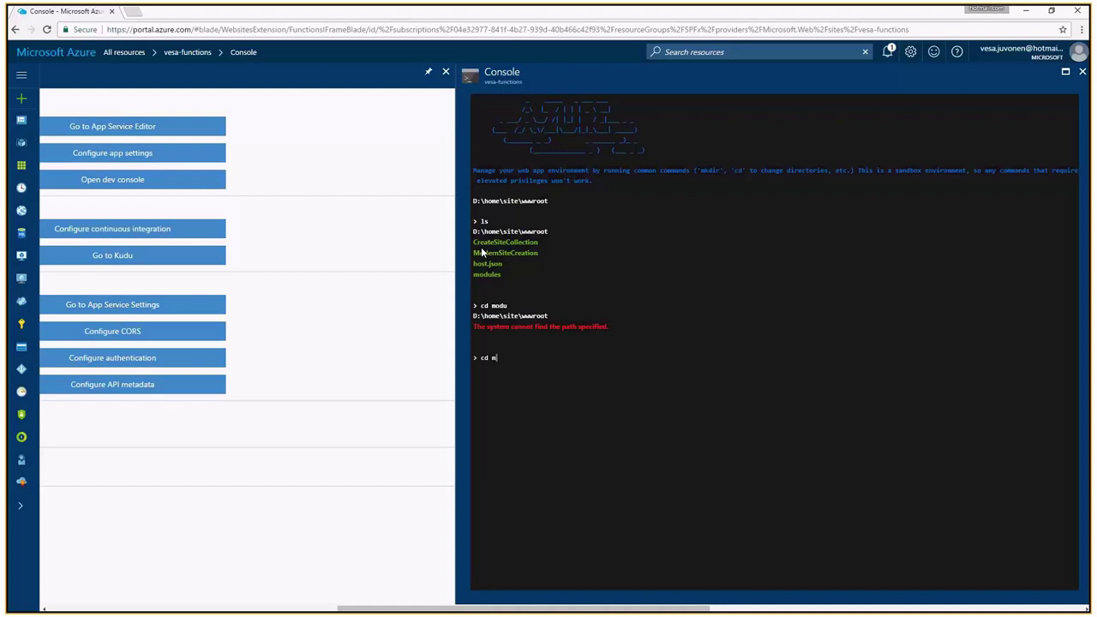
pyautogui.write('odules')
pyautogui.press('Return')
pyautogui.write('ls')
pyautogui.press('Return')
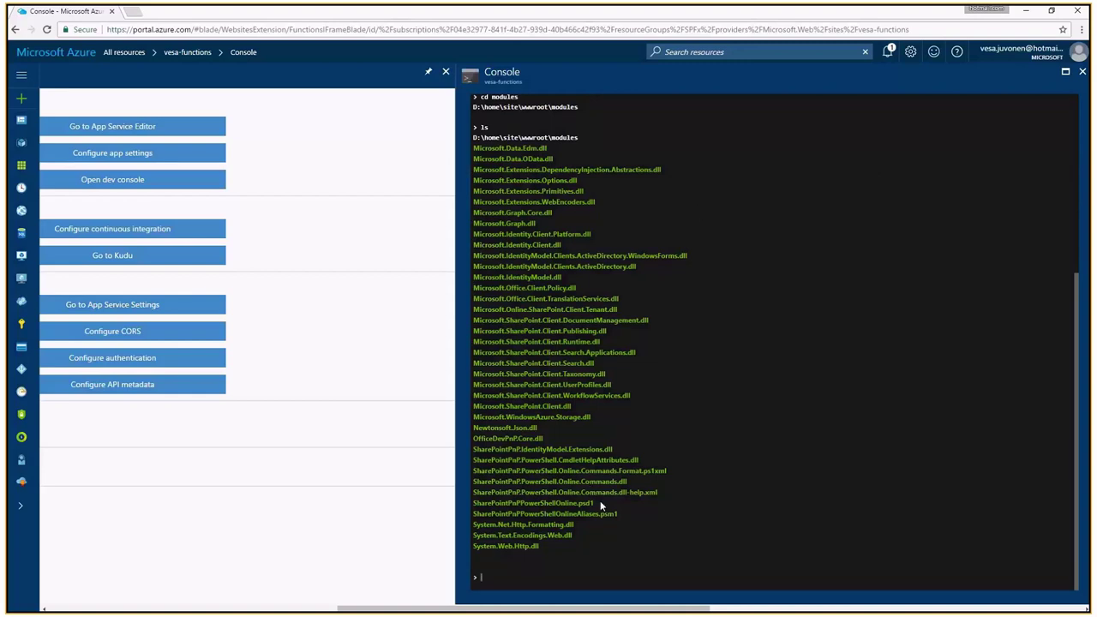
pyautogui.moveTo(600, 500); pyautogui.dragTo(472, 503)
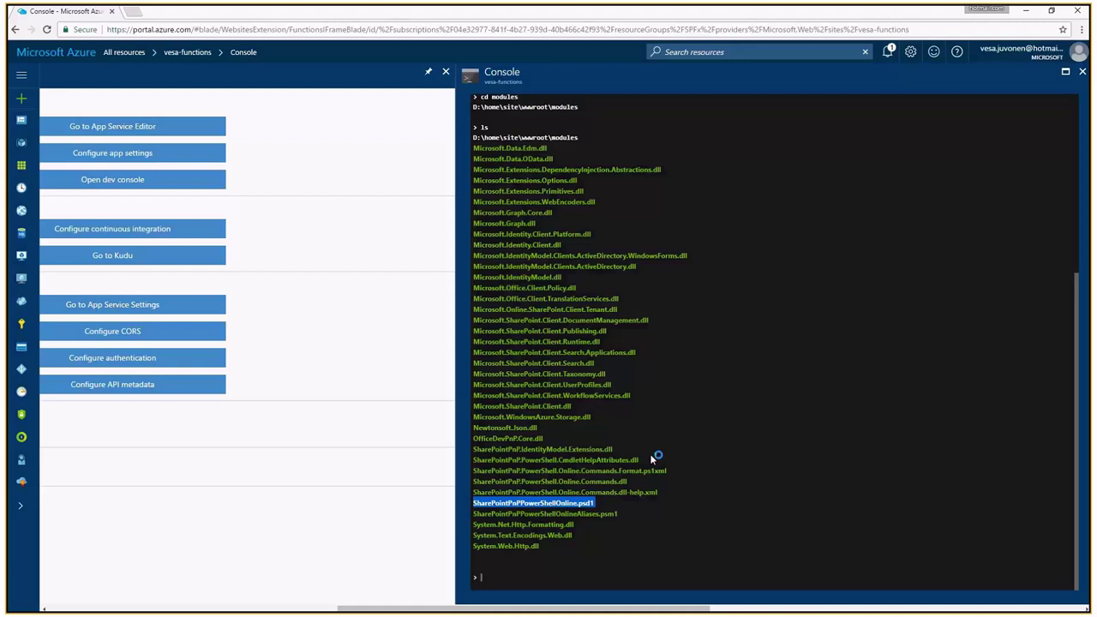
# Return to the parent wwwroot folder, clear the console and list the folder's contents again
pyautogui.write('cd..')
pyautogui.press('Return')
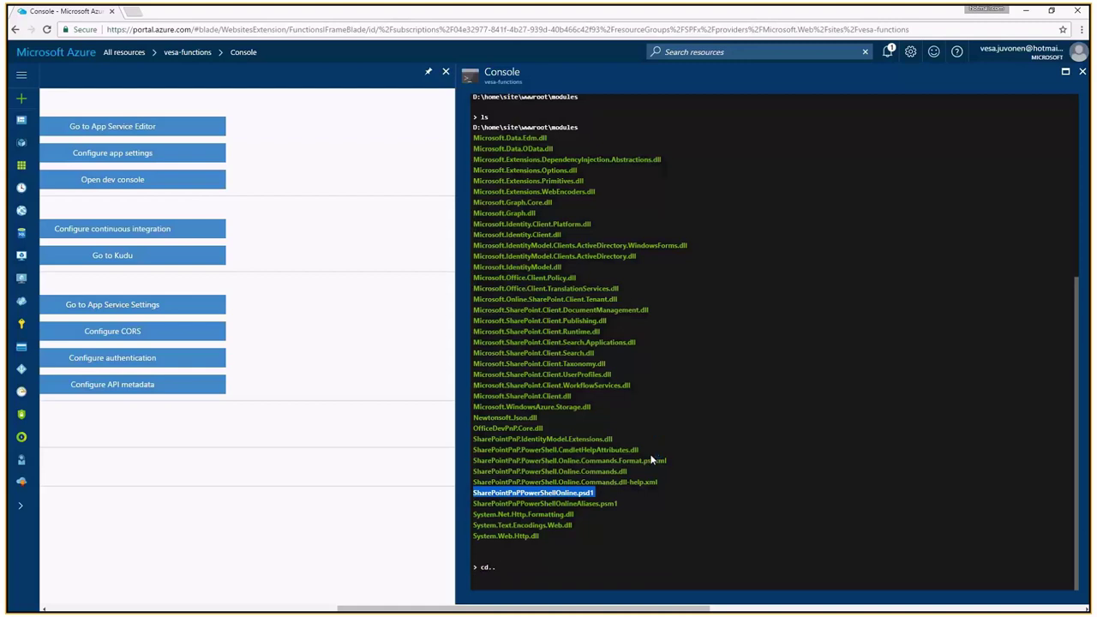
pyautogui.write('cls')
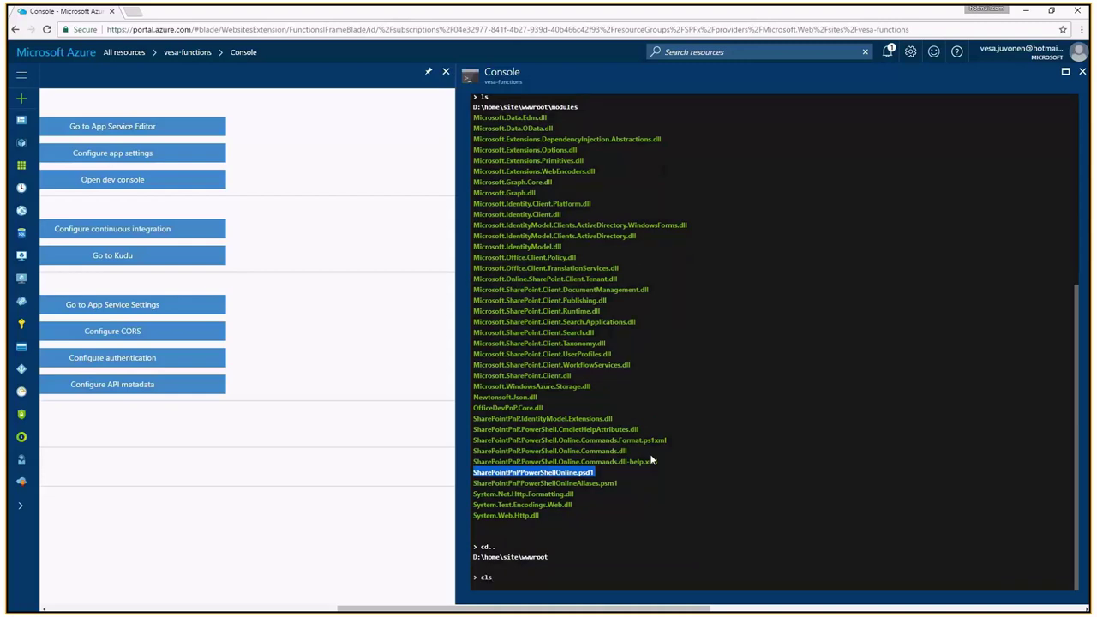
pyautogui.press('Return')
pyautogui.write('ls')
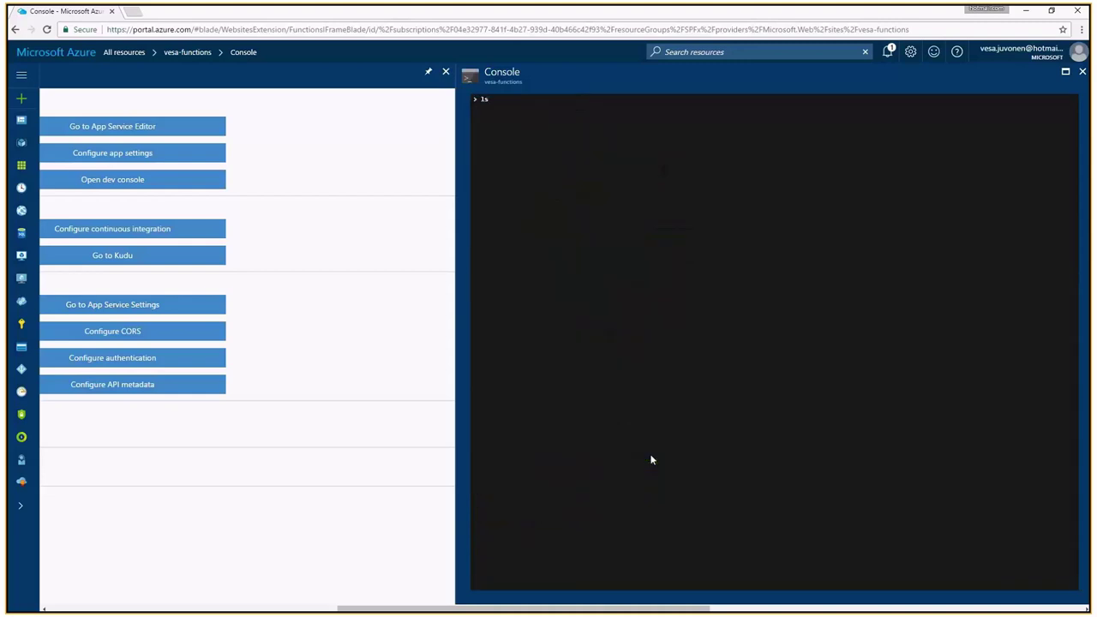
pyautogui.press('Return')
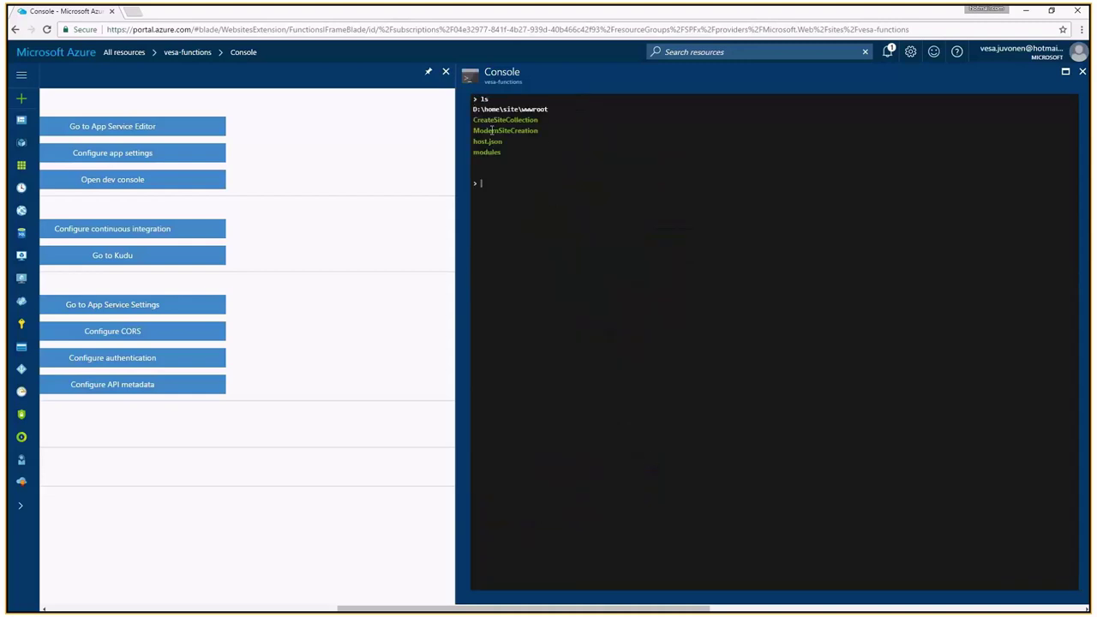
pyautogui.moveTo(508, 152); pyautogui.dragTo(472, 153)
# Close the console and open the ModernSiteCreation function's run.ps1 code
pyautogui.click(1082, 73)
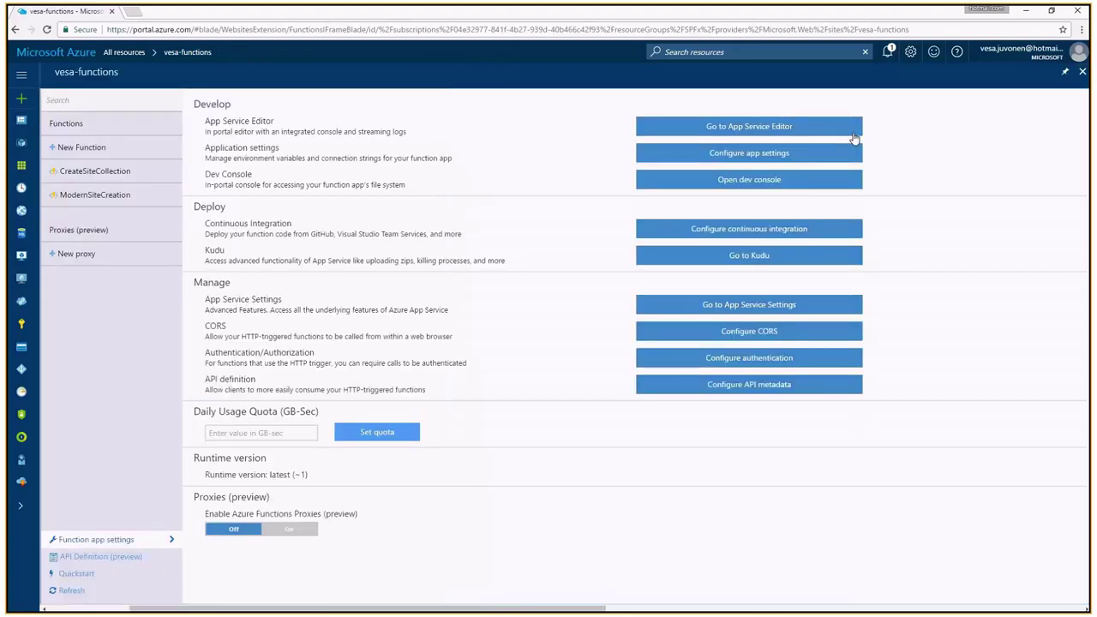
pyautogui.click(86, 195)
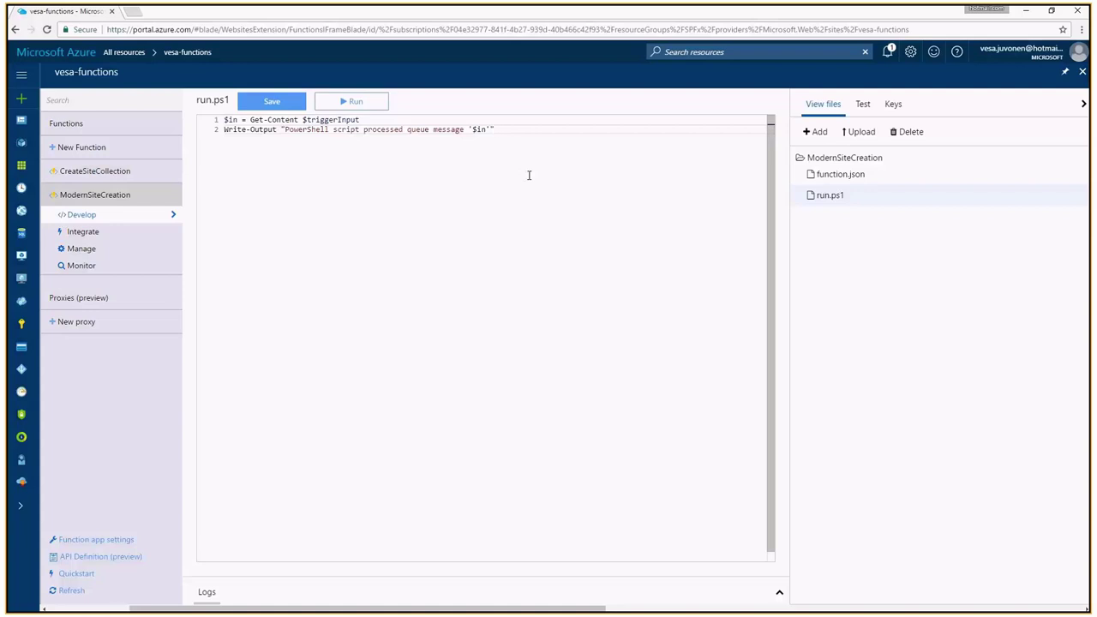
# Open the ModernSiteCreation function's integration settings, check the triggerInput parameter name and copy the queue name pnp-core-sig-call
pyautogui.click(127, 236)
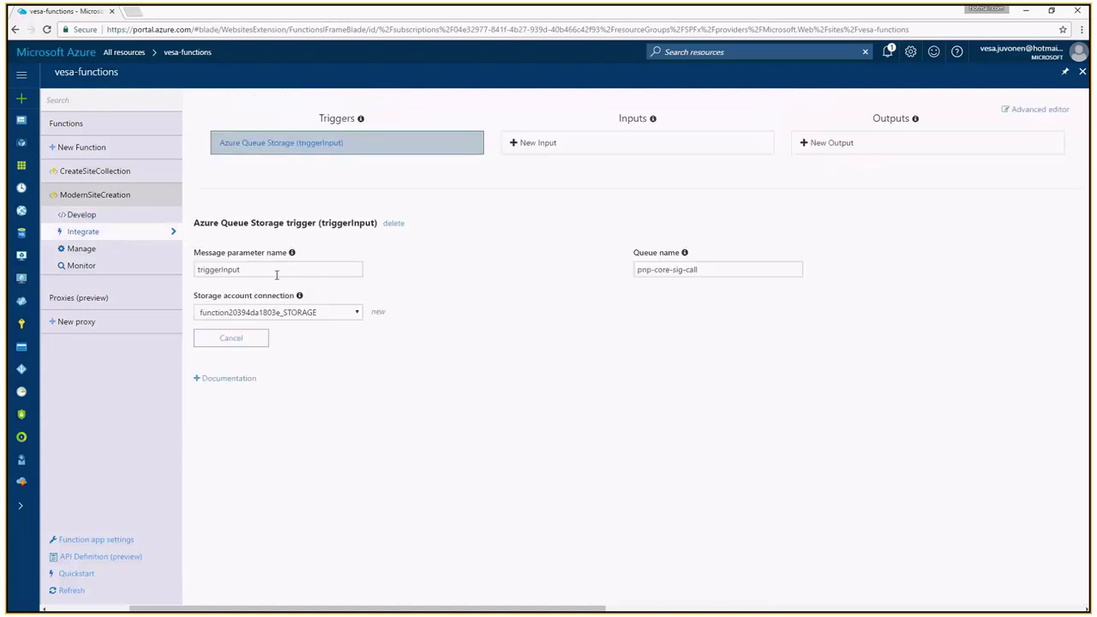
pyautogui.moveTo(277, 271); pyautogui.dragTo(174, 274)
pyautogui.click(480, 257)
pyautogui.moveTo(707, 269); pyautogui.dragTo(519, 306)
pyautogui.hotkey('ctrl', 'c')
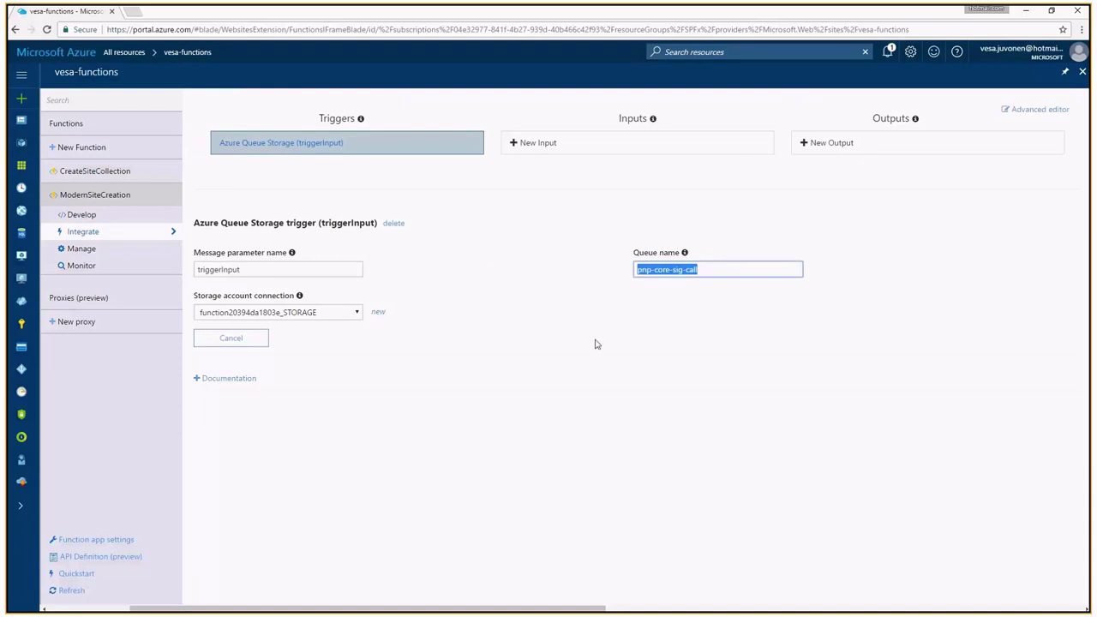
pyautogui.press('Down')
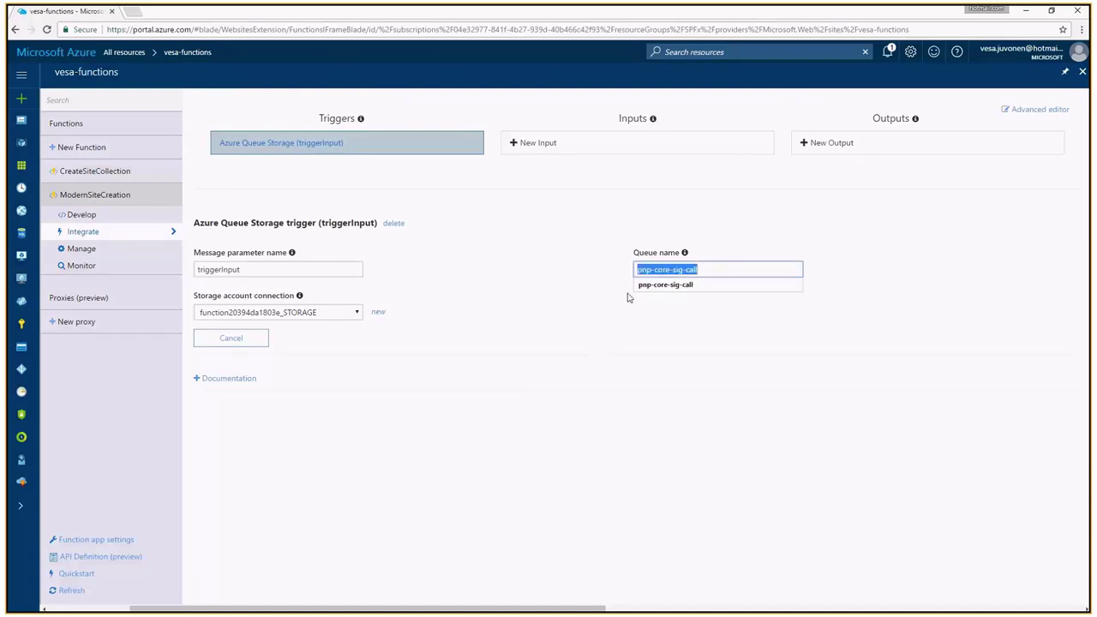
pyautogui.press('Right')
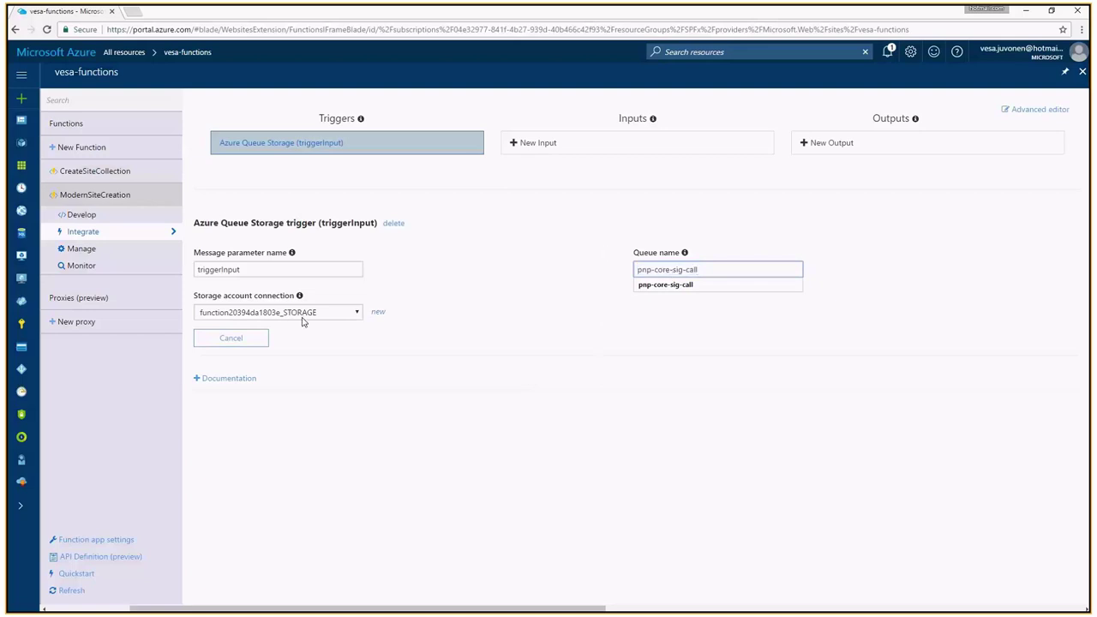
# Switch to Microsoft Azure Storage Explorer and create a queue named pnp-core-sig-call in the function20394da1803e storage account
pyautogui.click(473, 284)
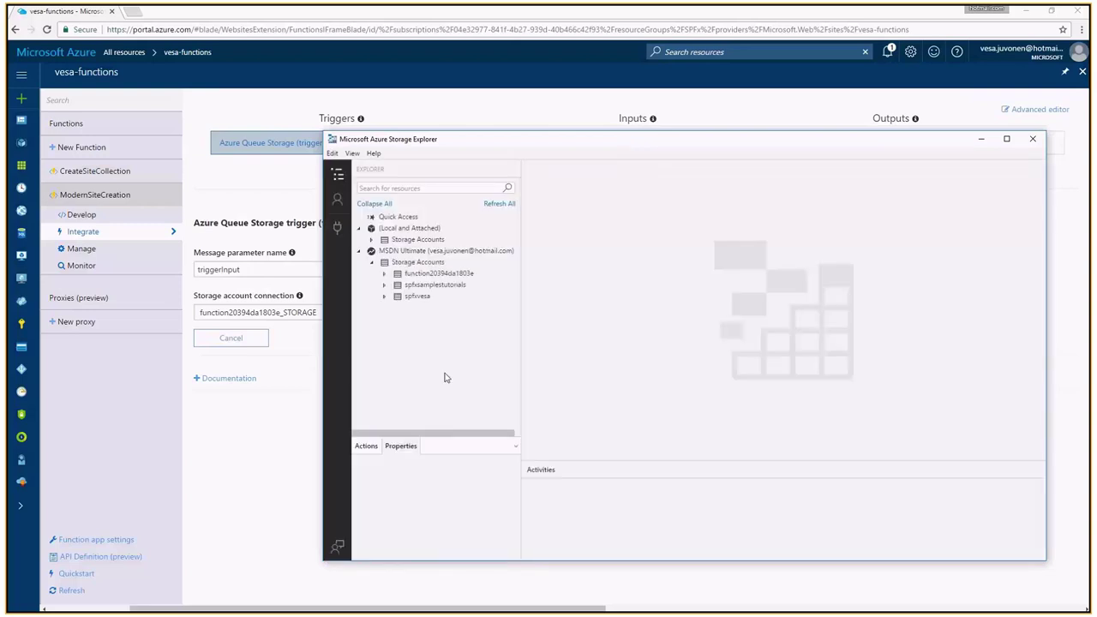
pyautogui.click(385, 275)
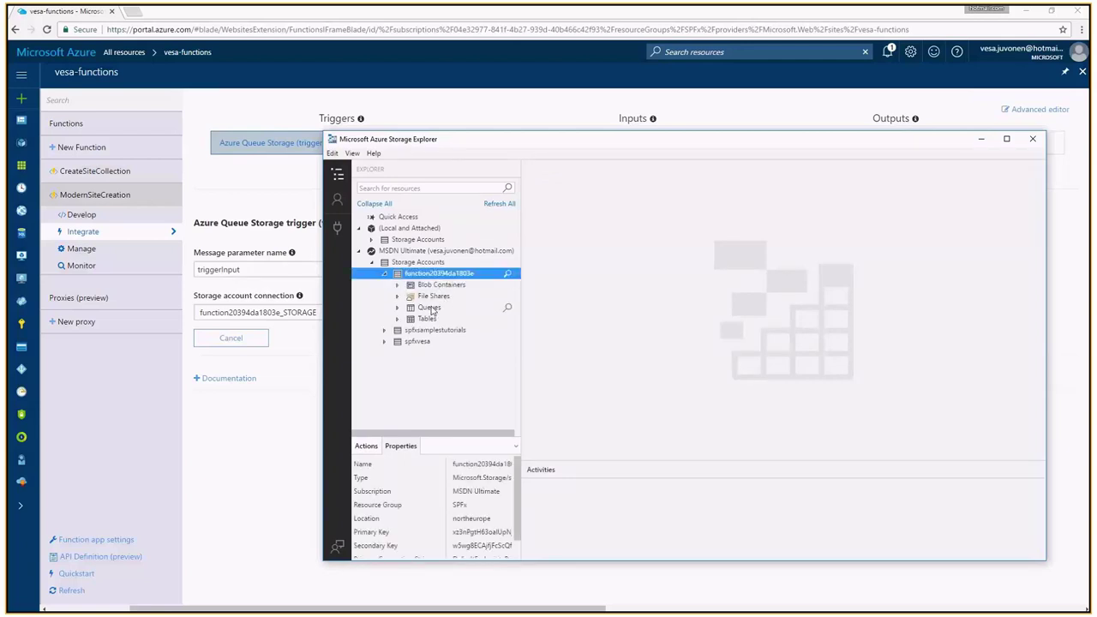
pyautogui.click(428, 309)
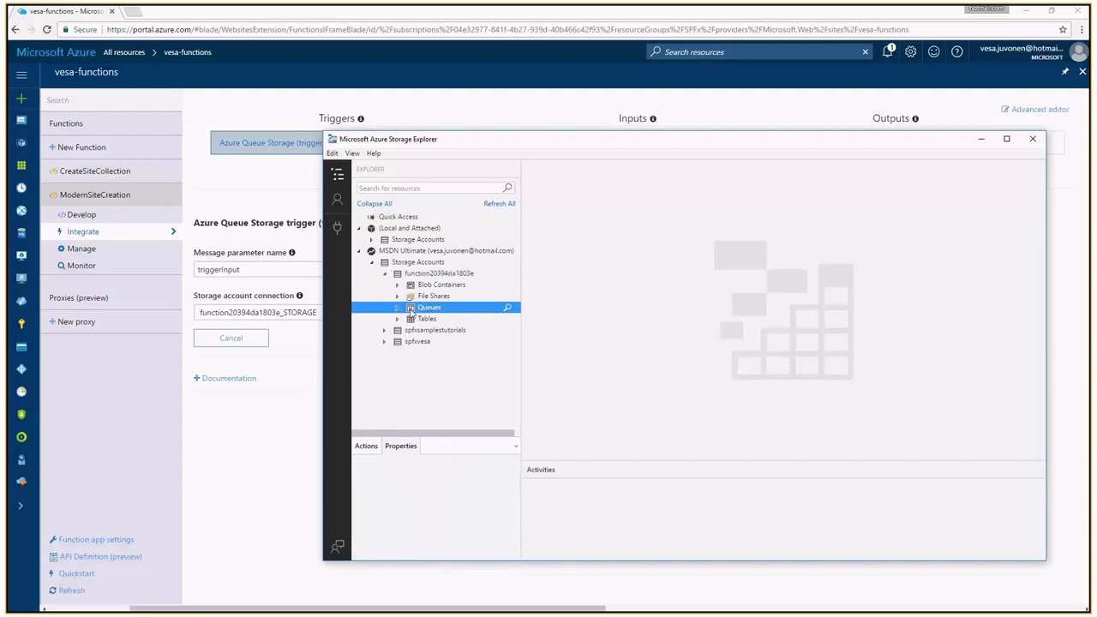
pyautogui.doubleClick(410, 309)
pyautogui.click(591, 306)
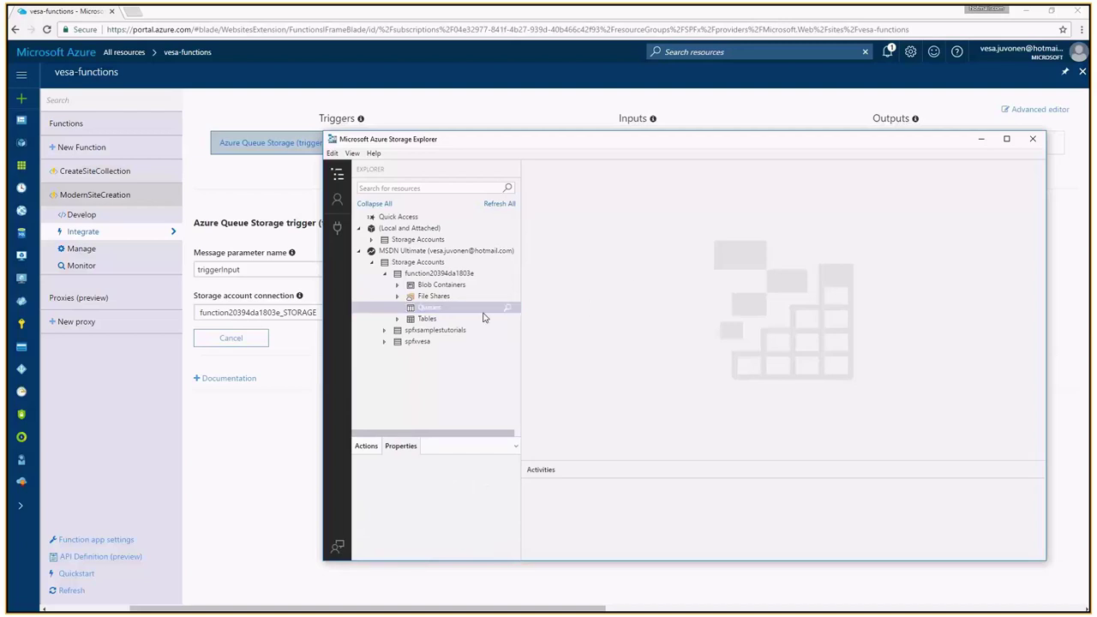
pyautogui.rightClick(429, 307)
pyautogui.click(407, 318)
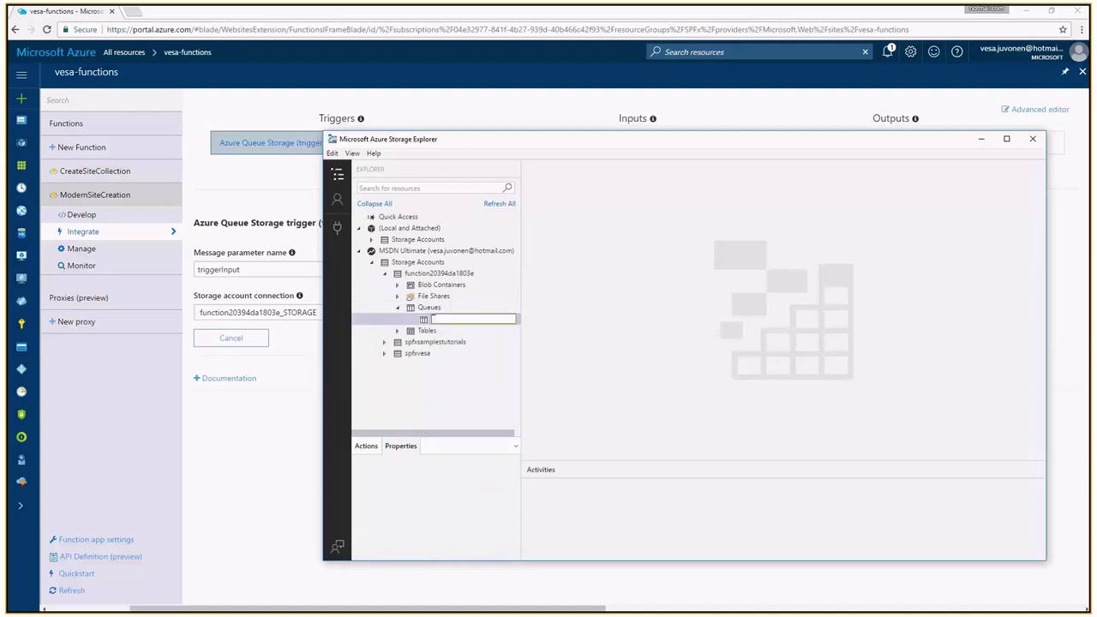
pyautogui.hotkey('ctrl', 'v')
pyautogui.press('Return')
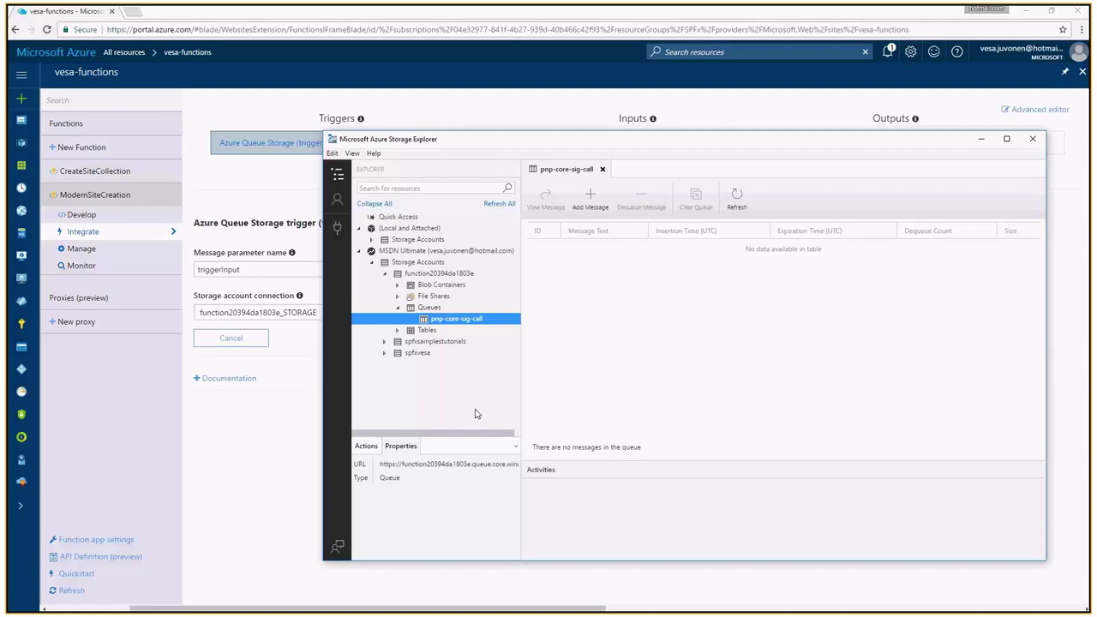
# Back in the Azure portal, replace ModernSiteCreation's run.ps1 code with the prepared PnP script that creates an Office 365 Unified Group from the queue message
pyautogui.click(206, 285)
pyautogui.click(81, 215)
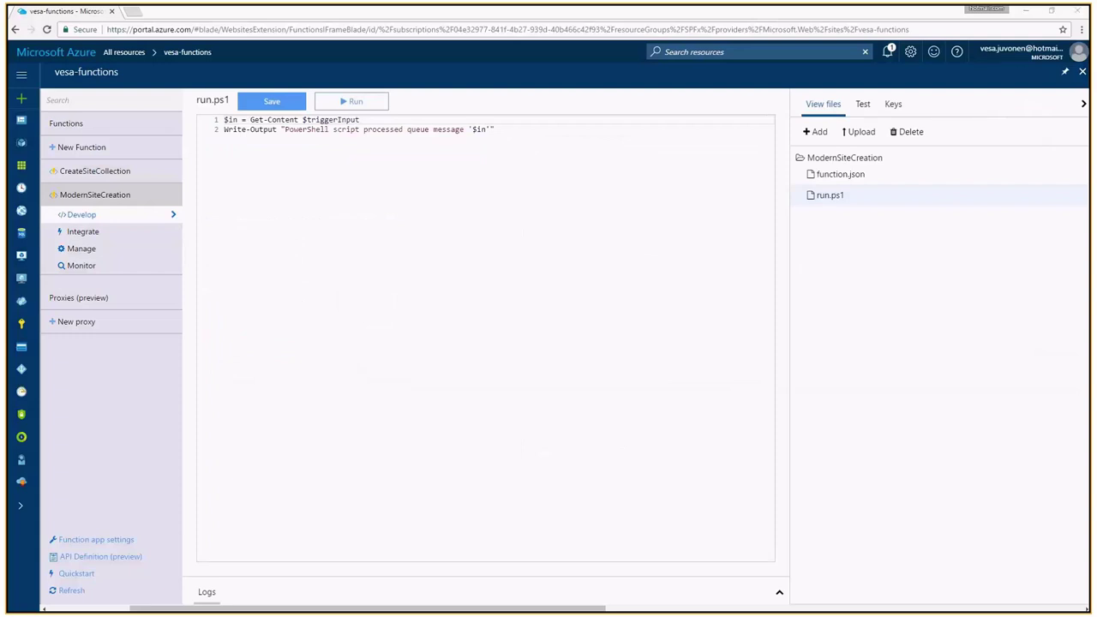
pyautogui.click(269, 247)
pyautogui.hotkey('ctrl', 'a')
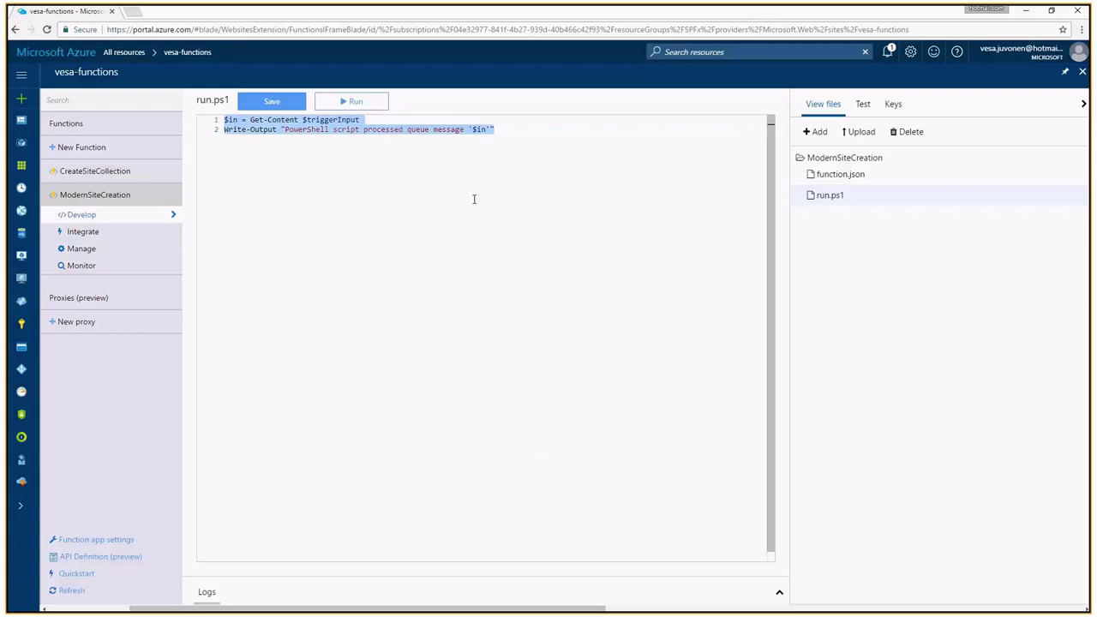
pyautogui.hotkey('ctrl', 'v')
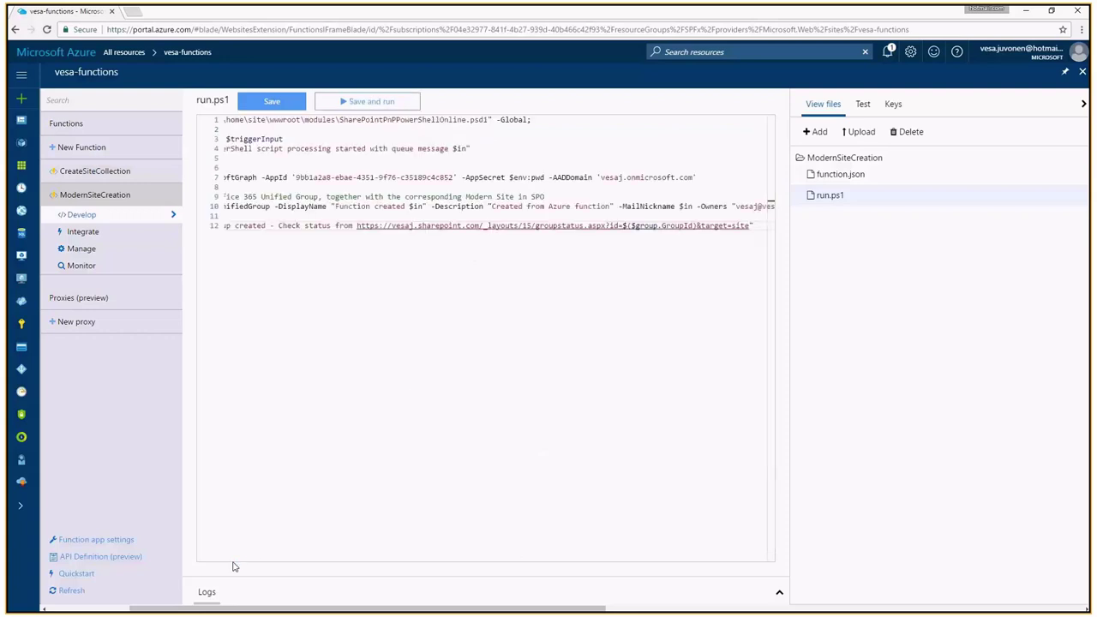
pyautogui.hotkey('shift', 'Home')
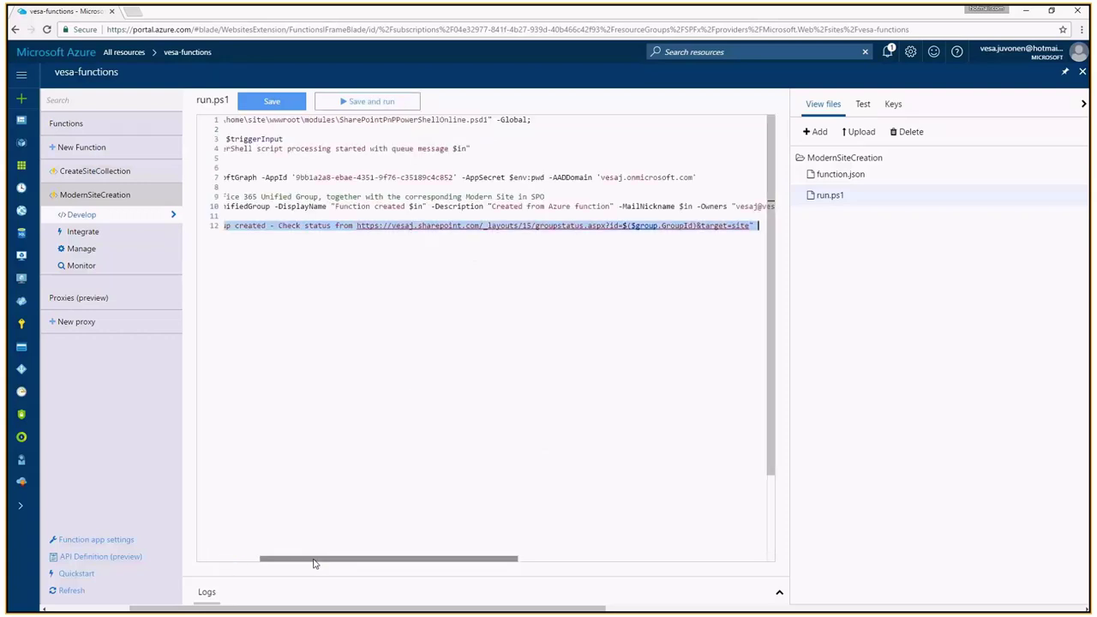
pyautogui.moveTo(313, 563); pyautogui.dragTo(240, 563)
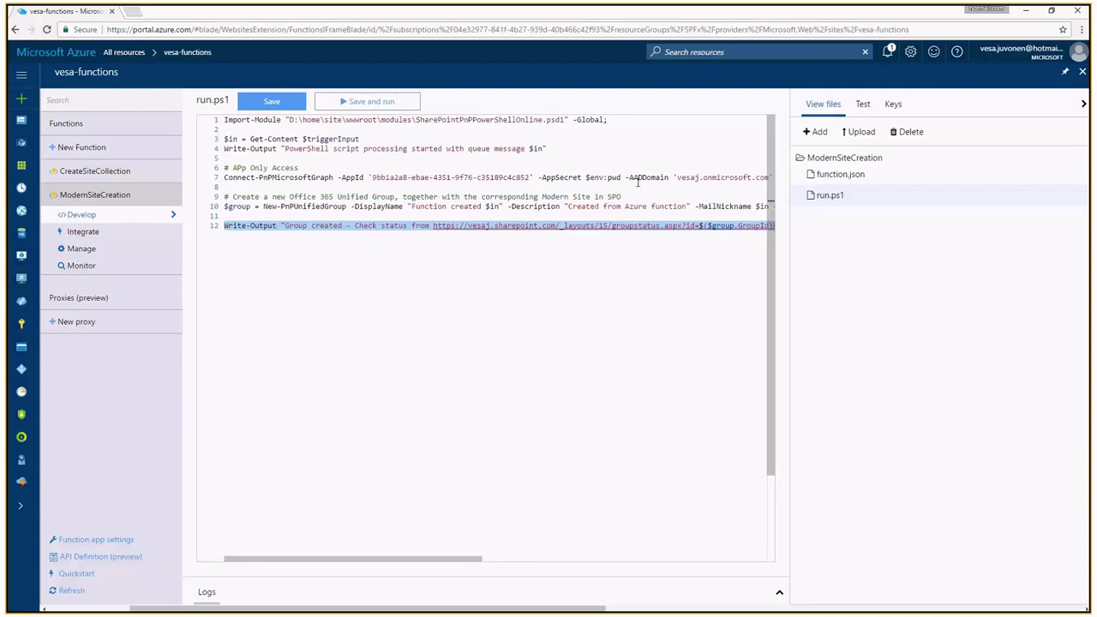
pyautogui.click(248, 531)
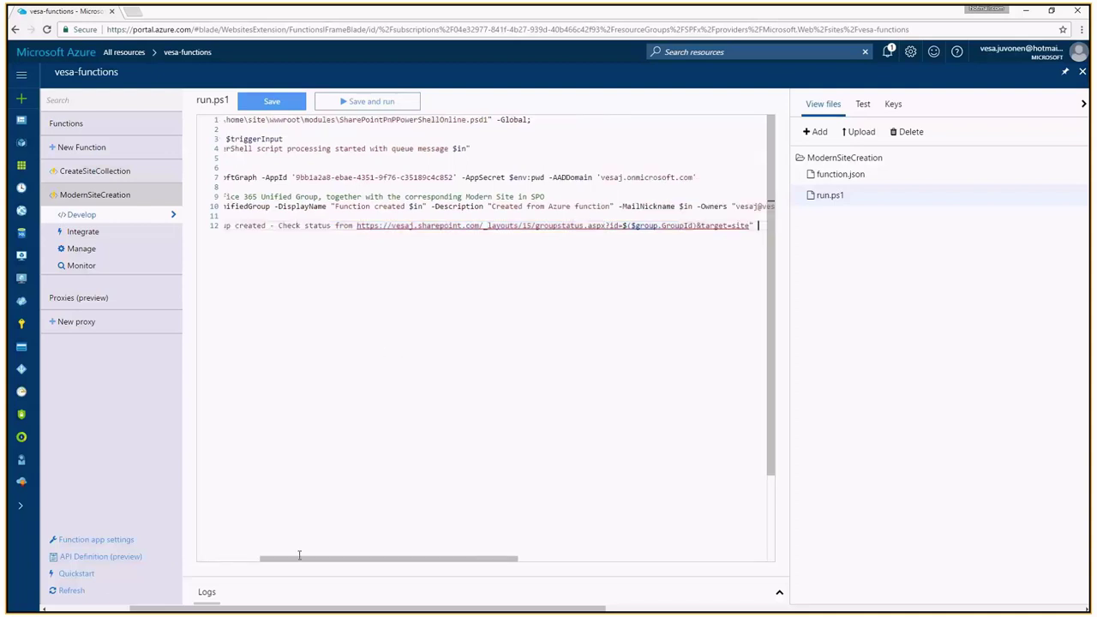
pyautogui.moveTo(299, 557); pyautogui.dragTo(228, 559)
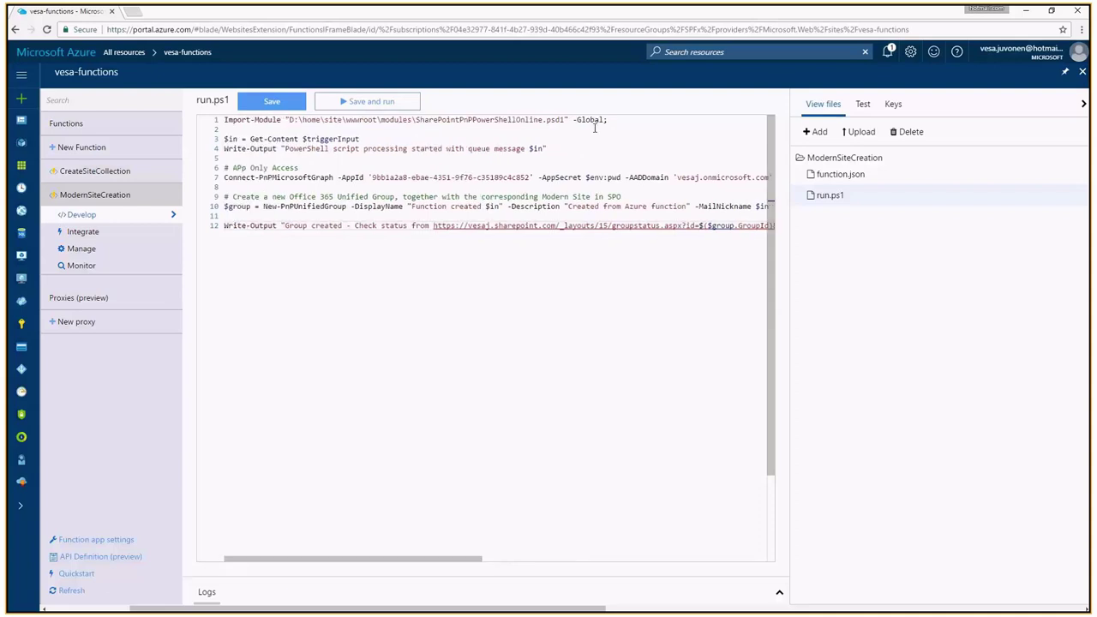
# Examine the script's Import-Module line with its SharePointPnPPowerShellOnline.psd1 path and the $triggerInput variable that supplies the queue message
pyautogui.moveTo(606, 122); pyautogui.dragTo(224, 122)
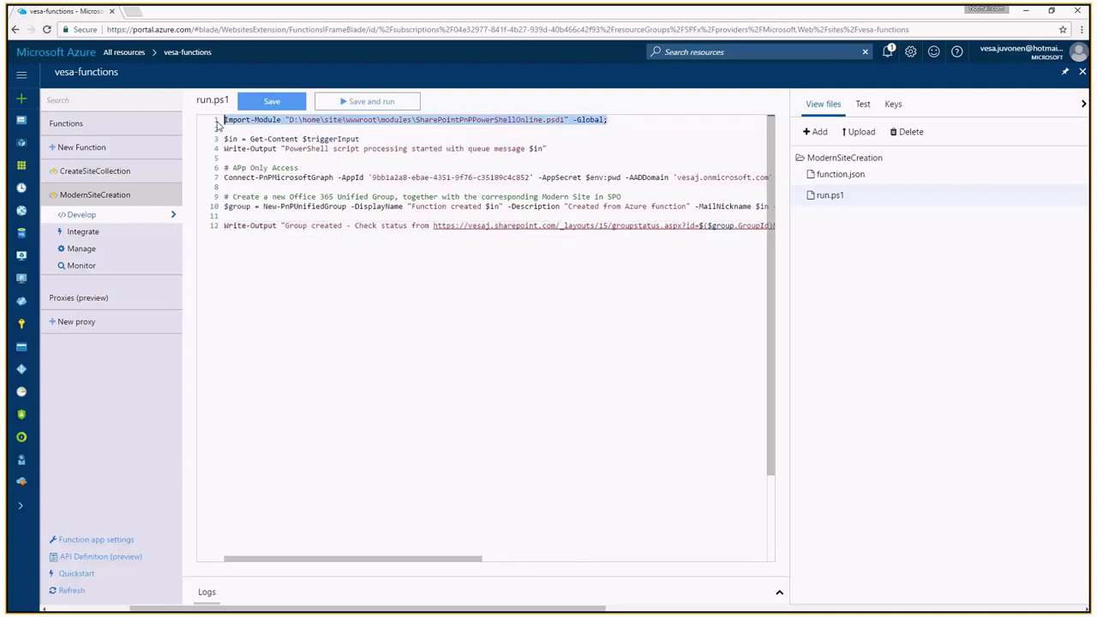
pyautogui.click(491, 120)
pyautogui.doubleClick(491, 120)
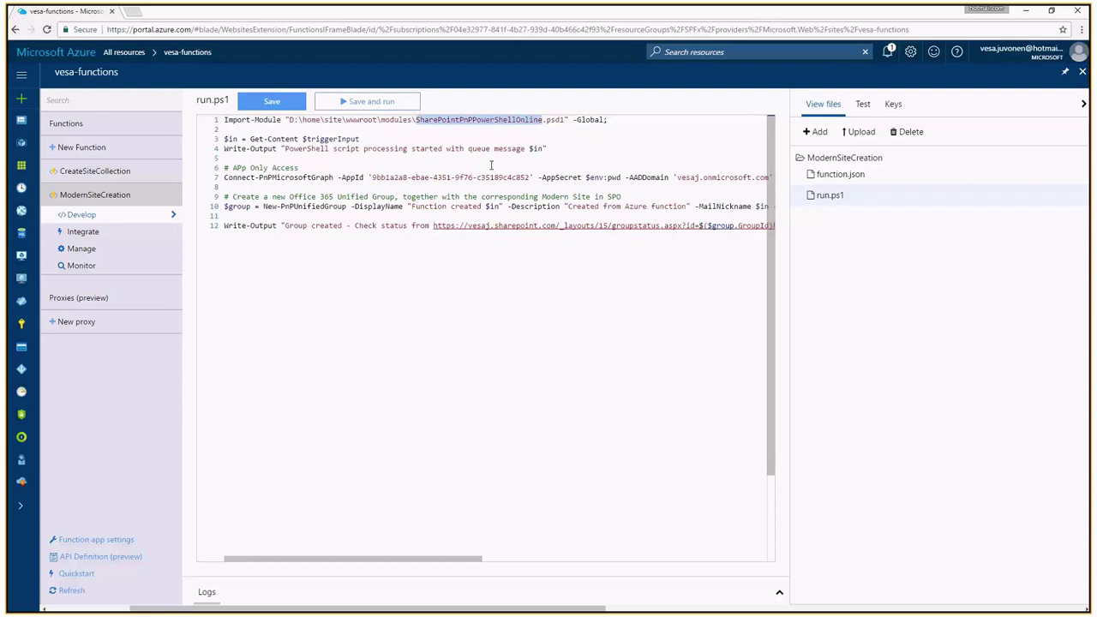
pyautogui.click(555, 129)
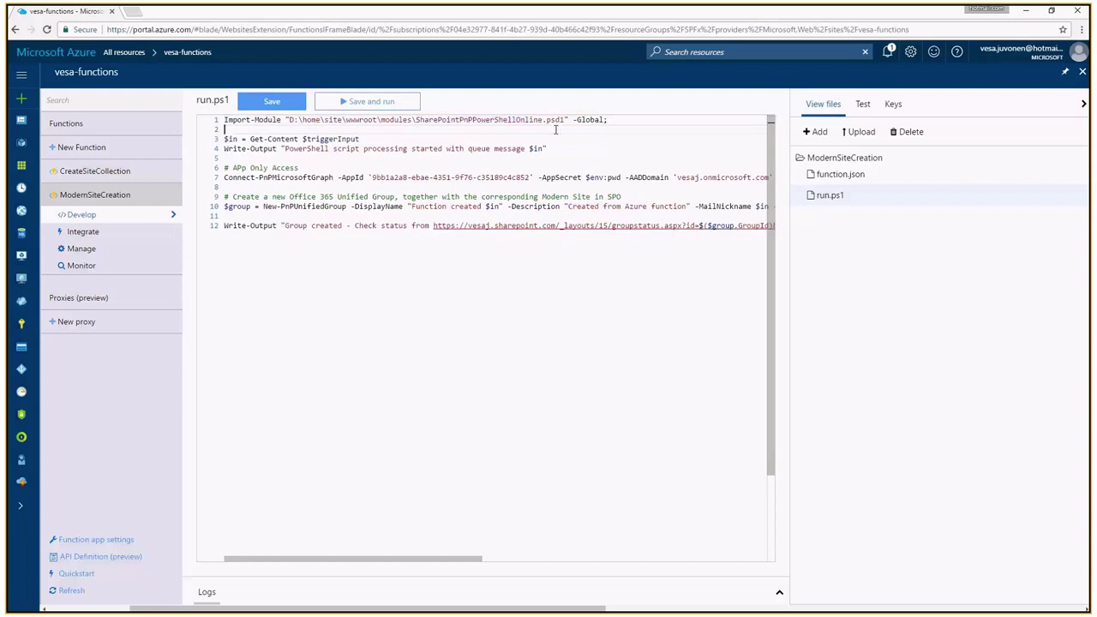
pyautogui.moveTo(367, 139); pyautogui.dragTo(302, 139)
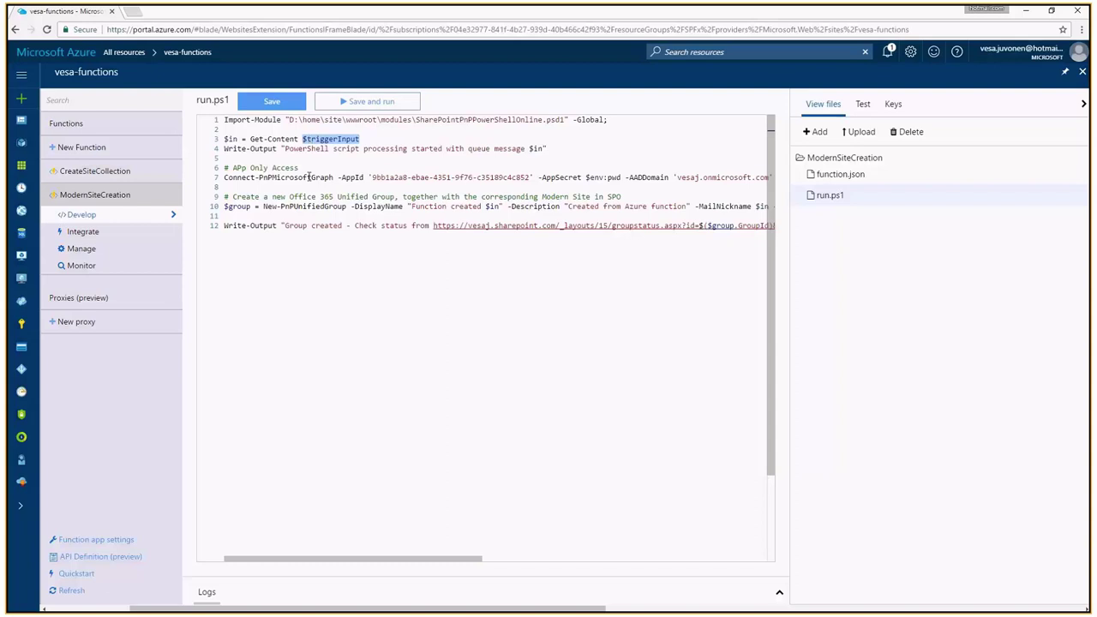
# Examine the Connect-PnPMicrosoftGraph command and its AppId, AppSecret and AADDomain parameters
pyautogui.moveTo(333, 177); pyautogui.dragTo(288, 177)
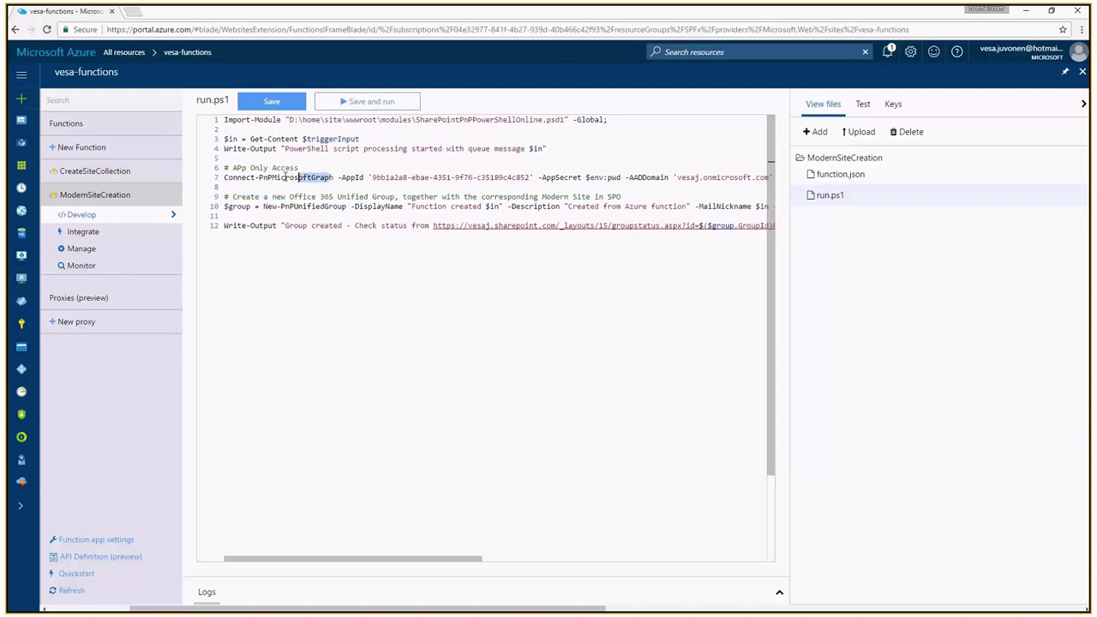
pyautogui.click(264, 178)
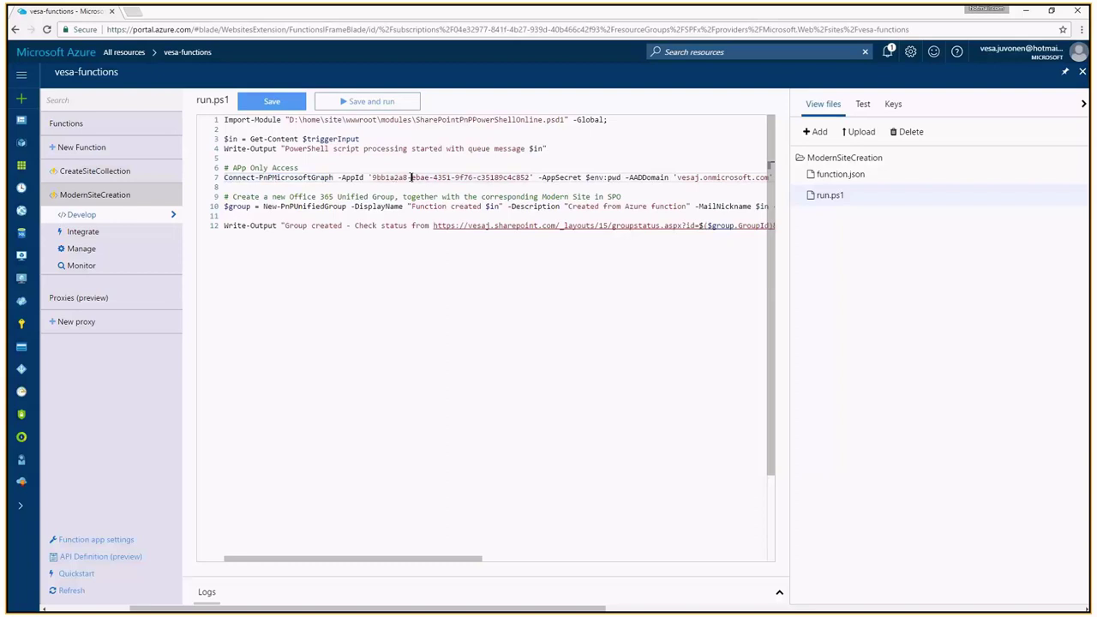
pyautogui.doubleClick(555, 178)
pyautogui.click(625, 177)
pyautogui.click(594, 178)
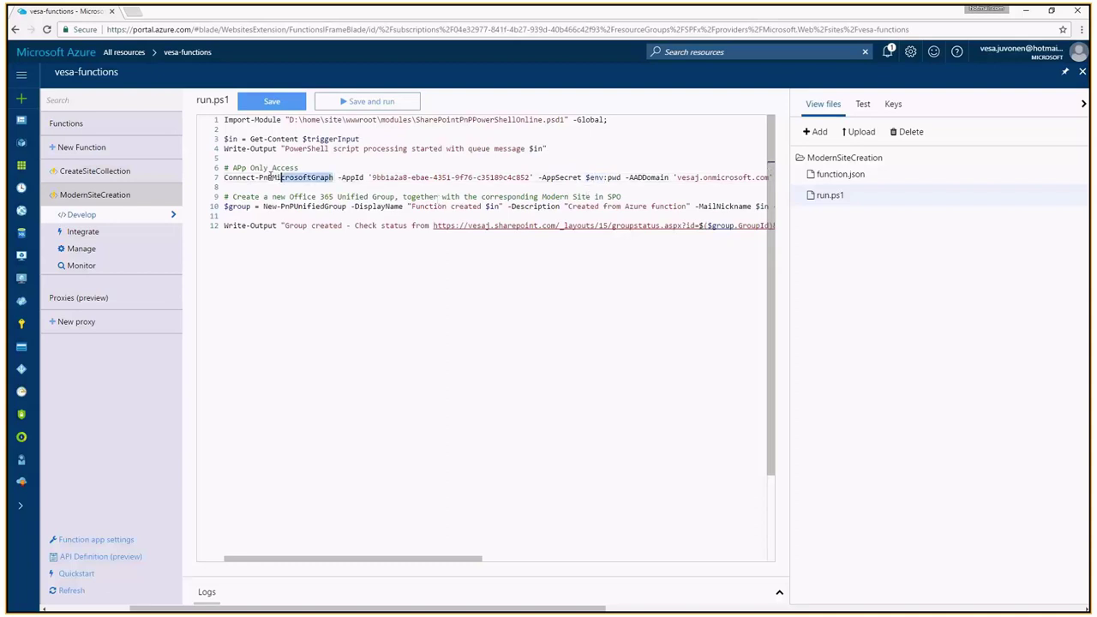
# Examine the New-PnPUnifiedGroup command with its MailNickname $in parameter and the closing group status output line
pyautogui.moveTo(266, 206); pyautogui.dragTo(346, 207)
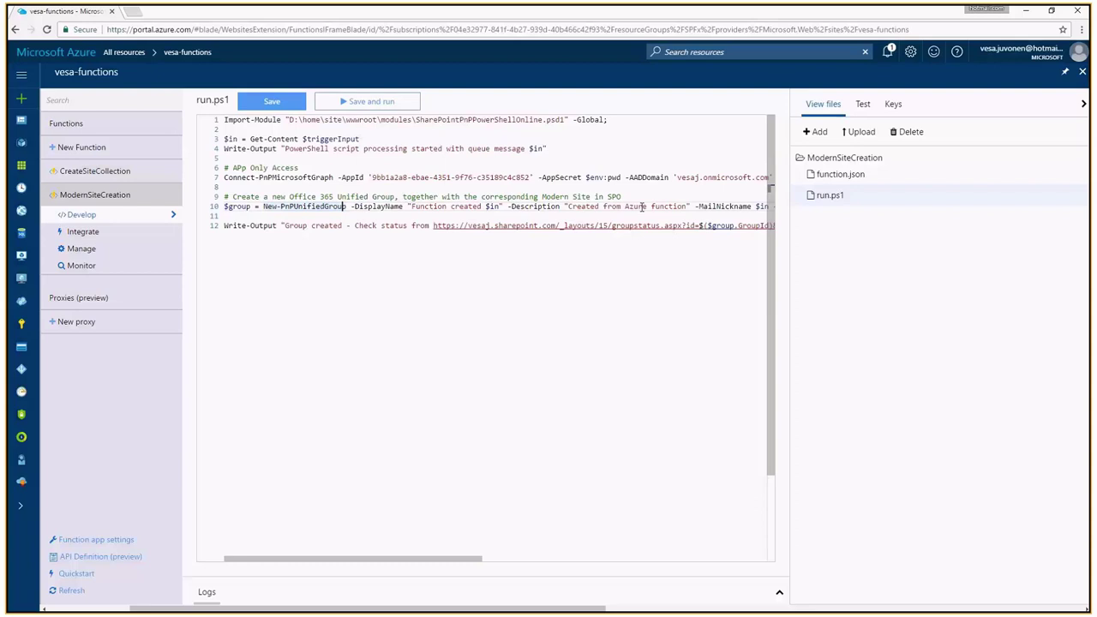
pyautogui.hscroll(2, 651, 207)
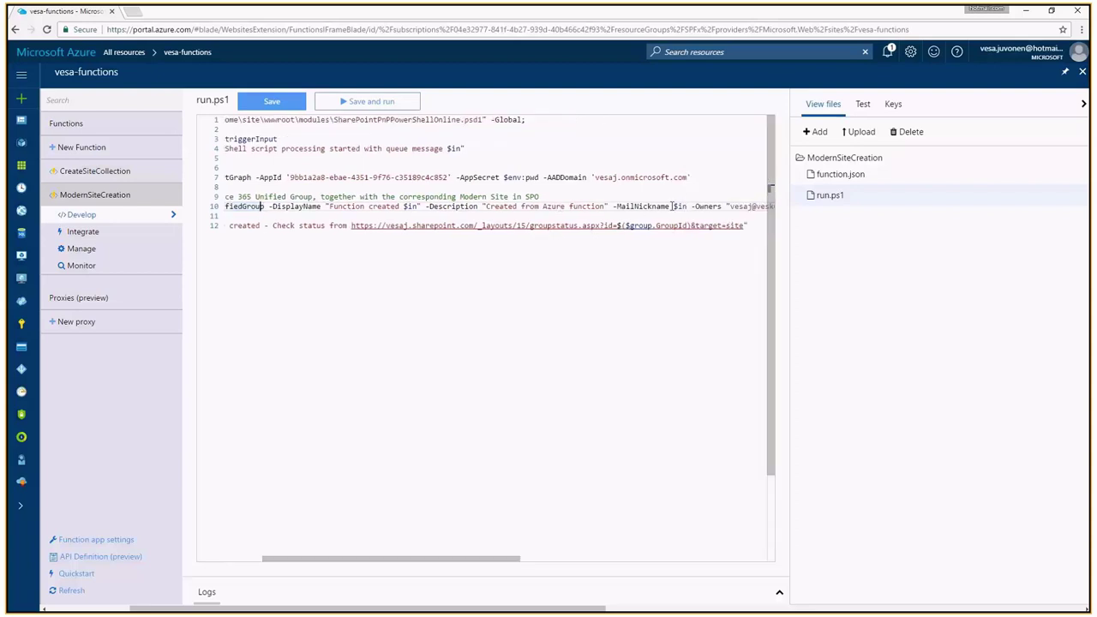
pyautogui.moveTo(672, 207); pyautogui.dragTo(686, 206)
pyautogui.moveTo(440, 557); pyautogui.dragTo(387, 290)
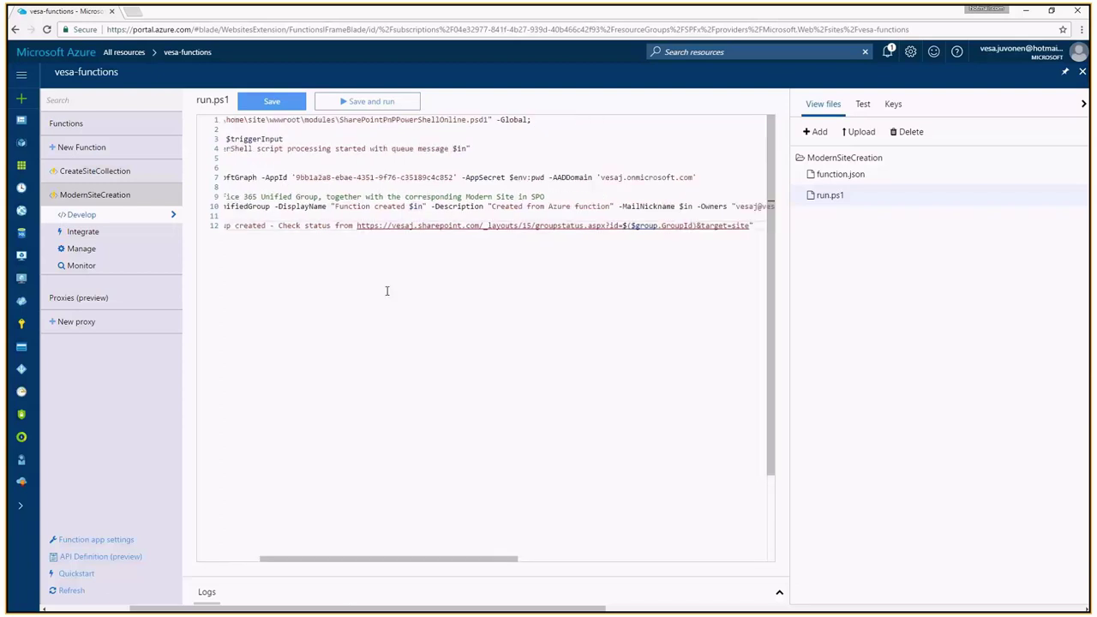